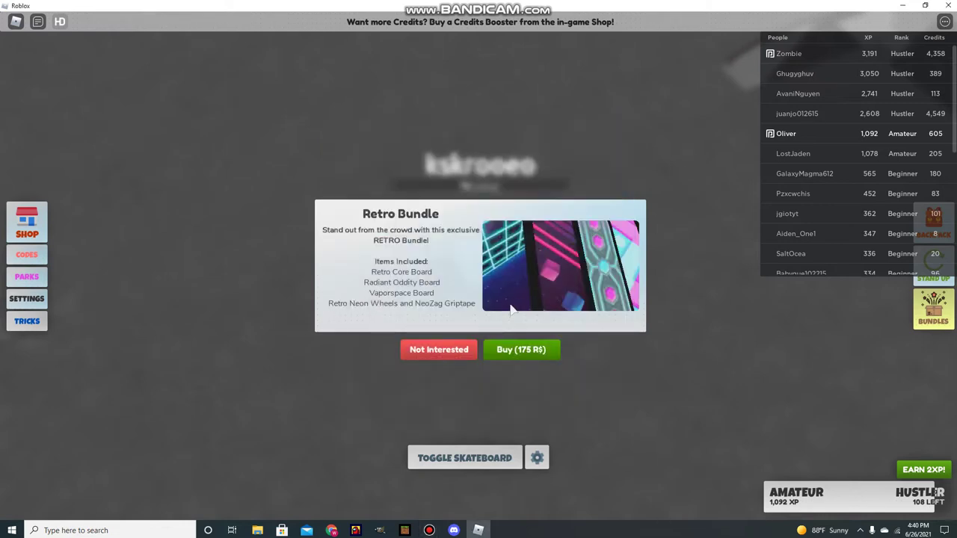
Decline the Retro Bundle offer and swing the camera behind the avatar toward the skatepark
click(432, 354)
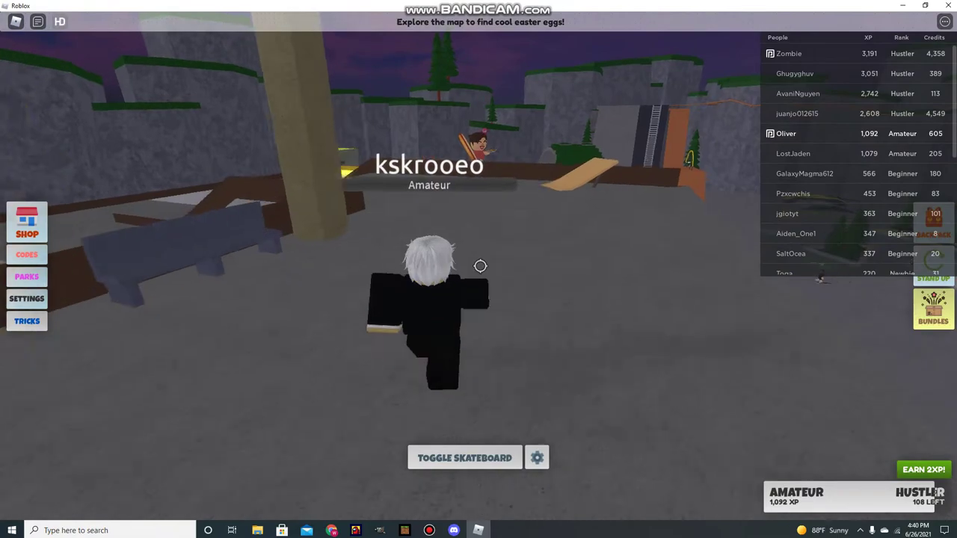
drag(480, 266, 420, 230)
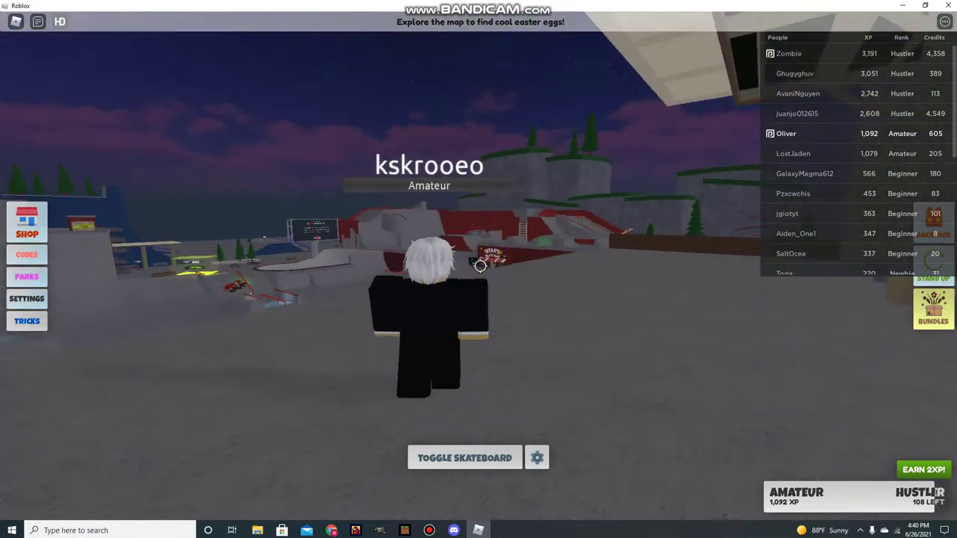
mouse_move(480, 270)
mouse_down()
mouse_move(367, 261)
mouse_move(541, 223)
mouse_up()
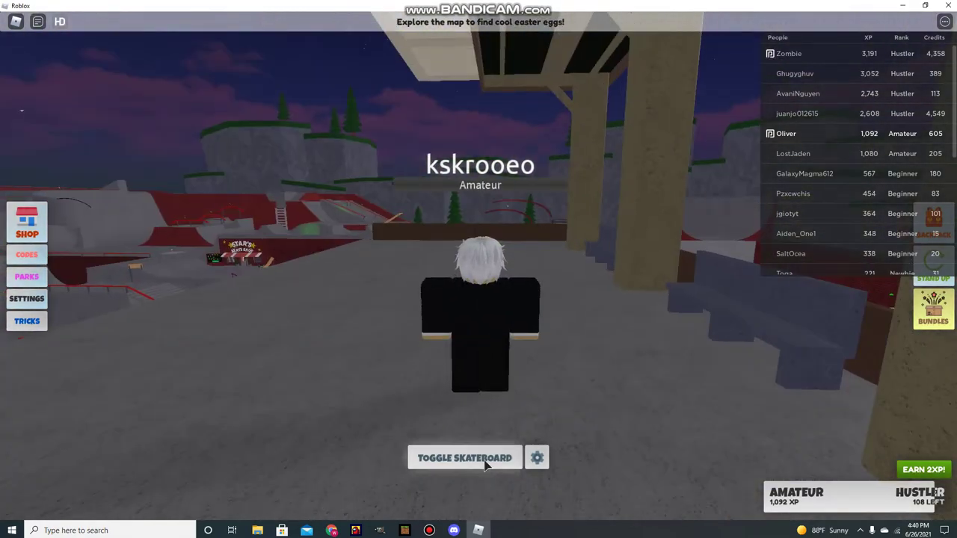
Skate across the park past the yellow rail and trees toward the red ramps
right_click(519, 327)
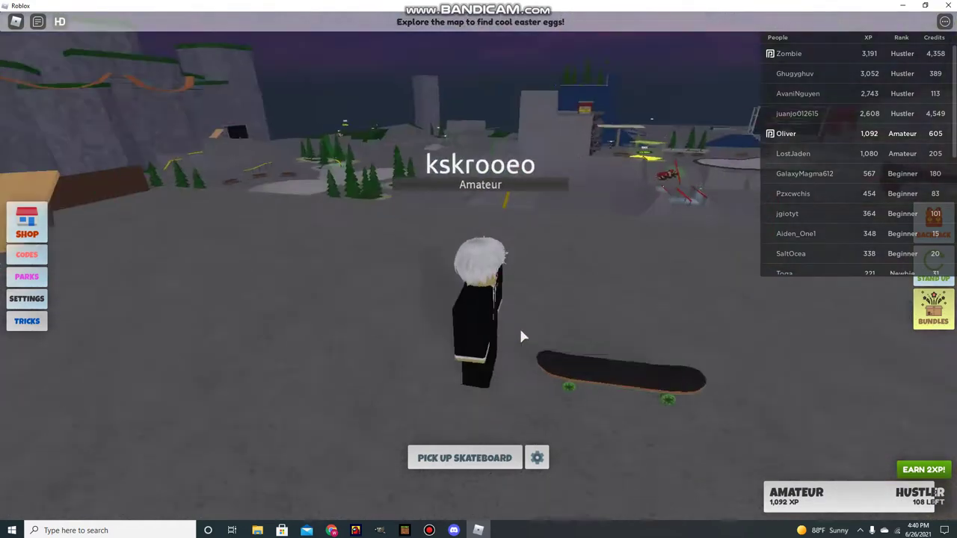
key(w)
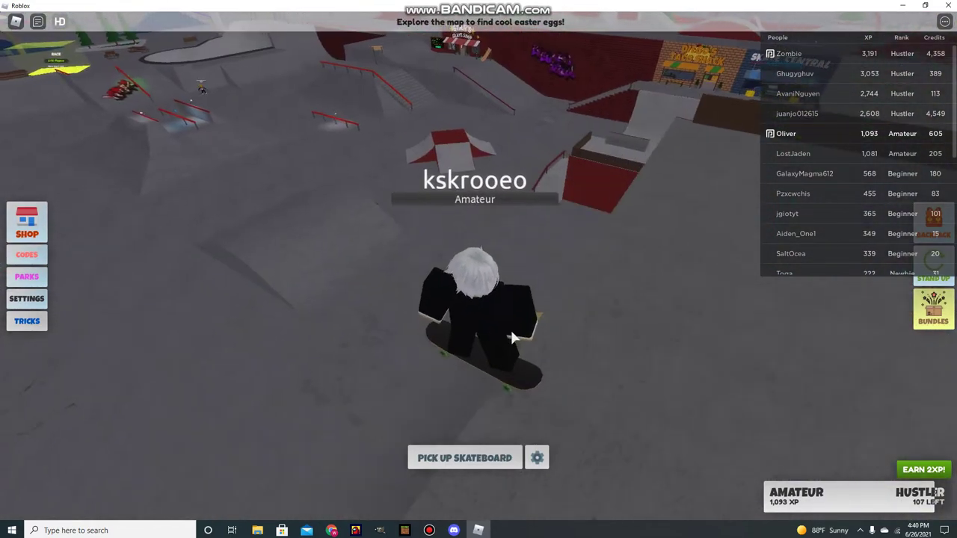
key(w)
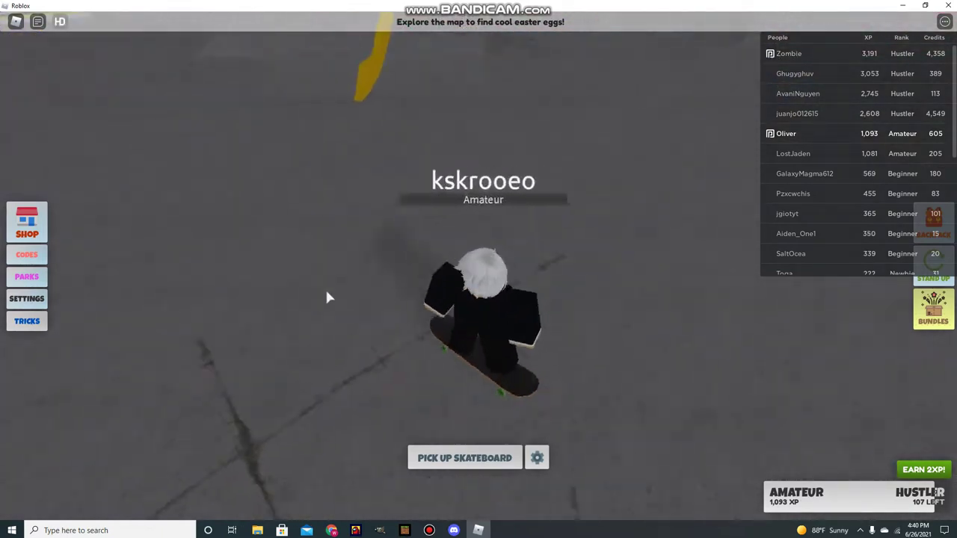
key(w)
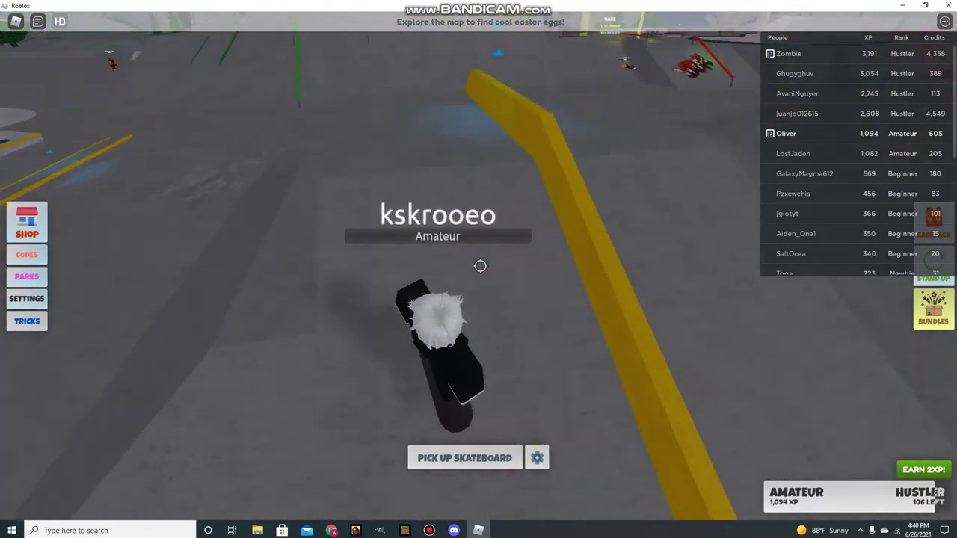
key(w)
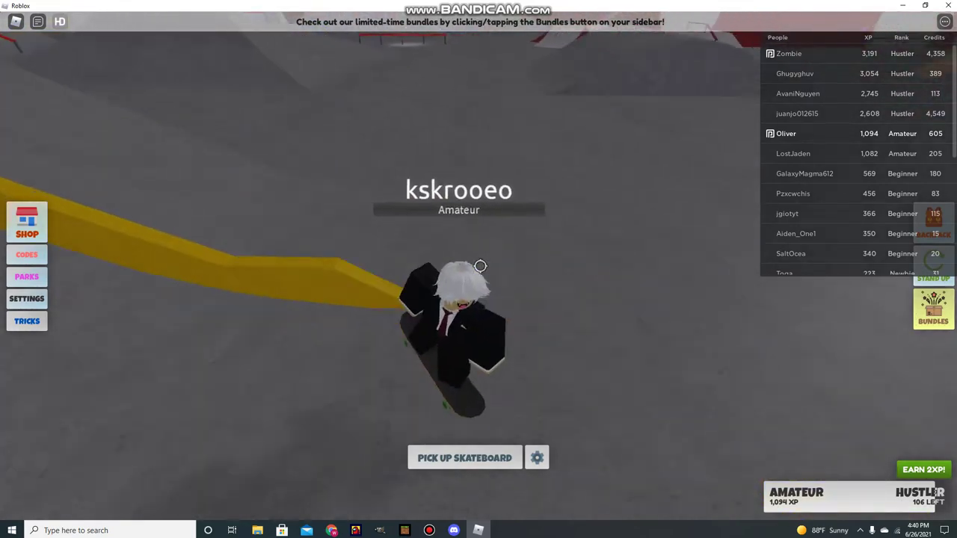
key(w)
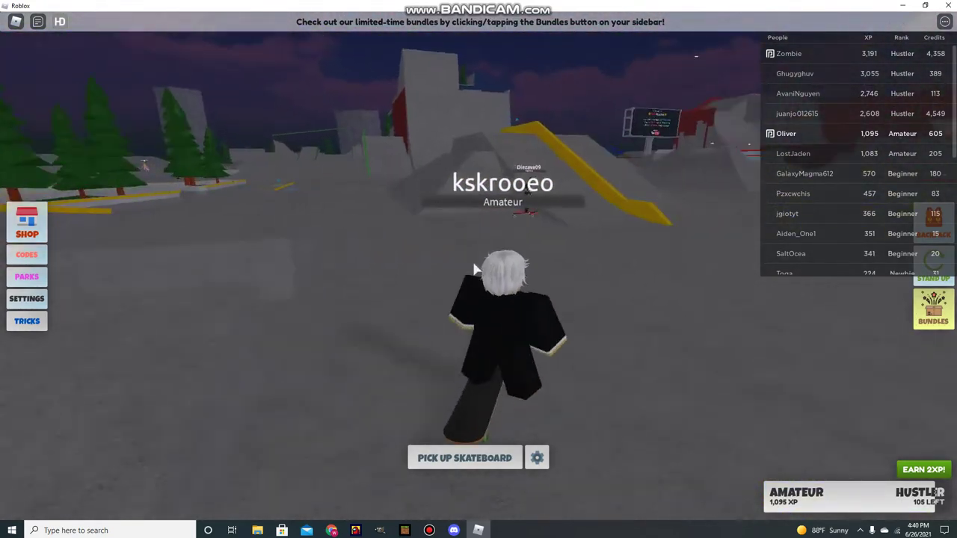
key(w)
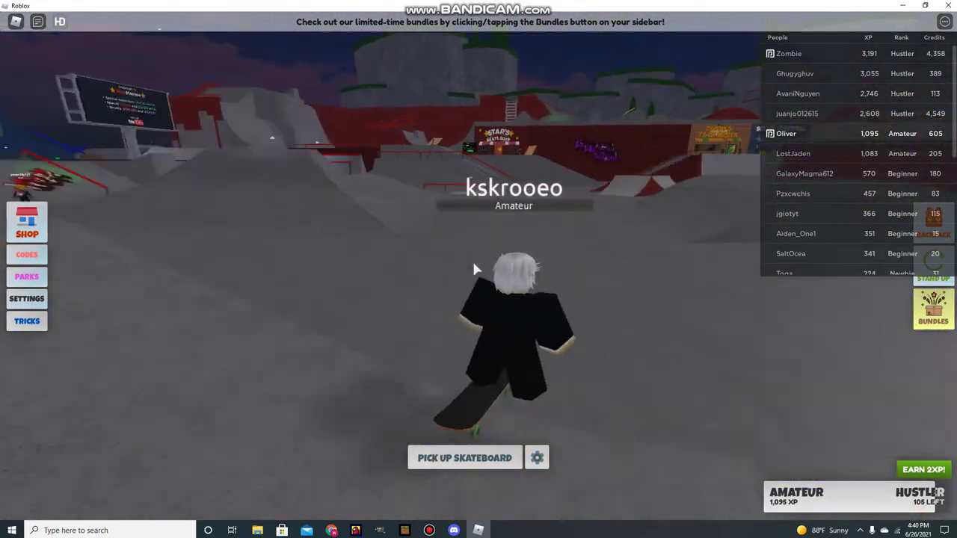
key(w)
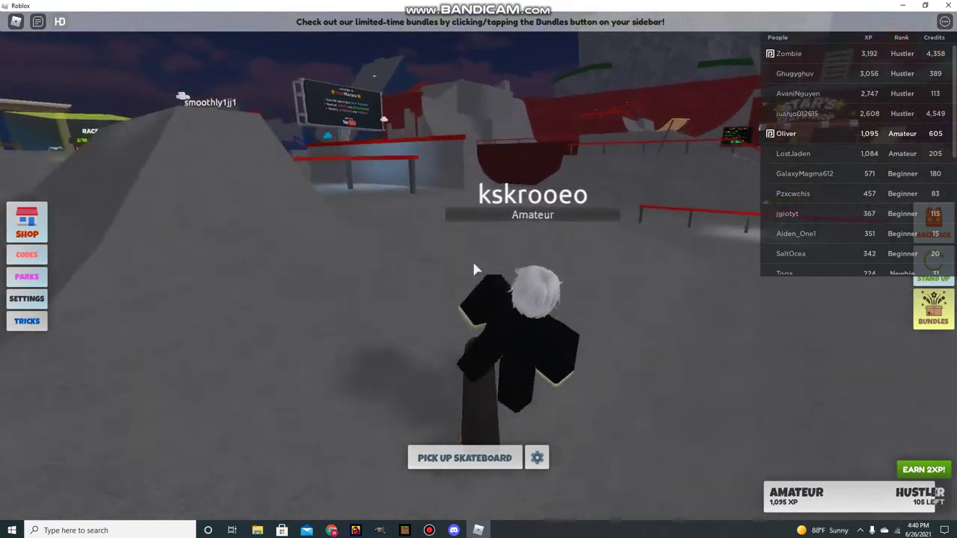
key(w)
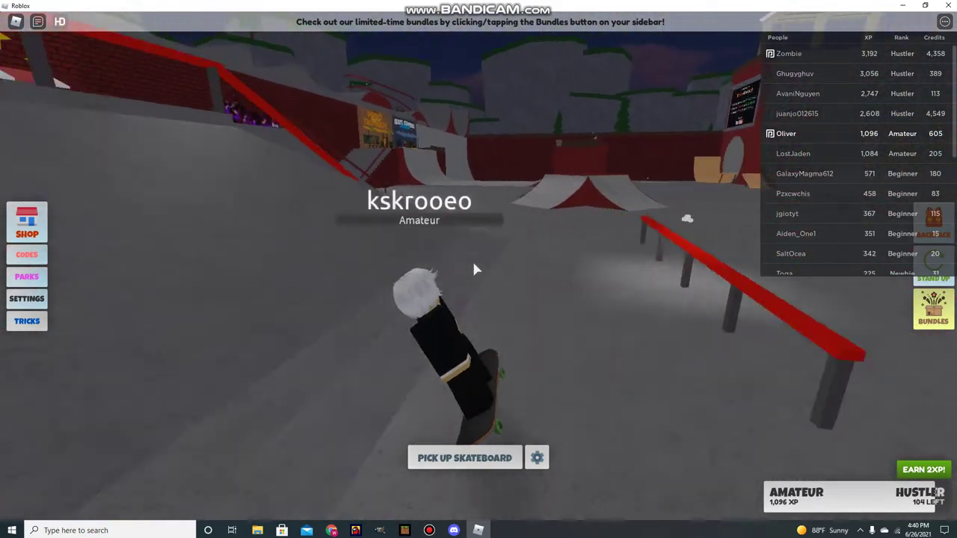
key(w)
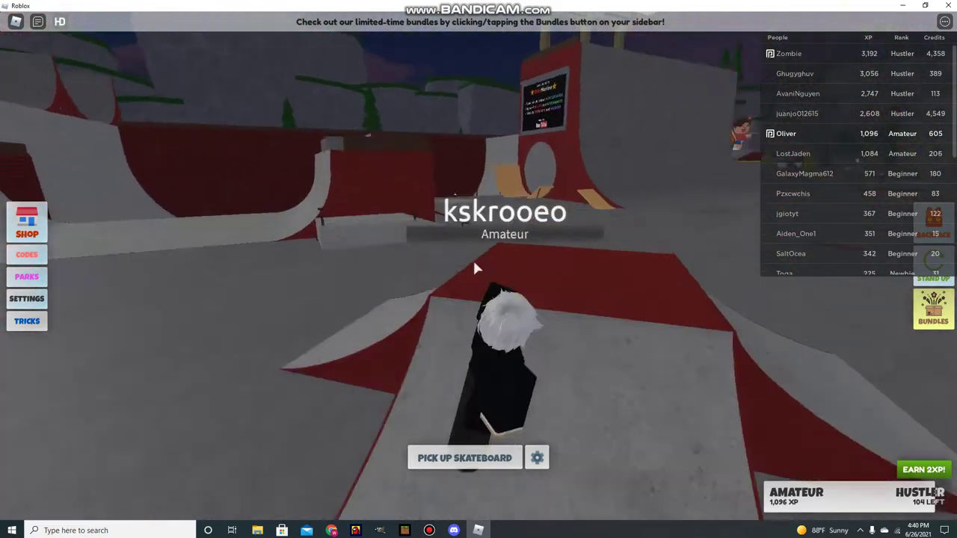
Ride the ramp into the air, through the half-pipe onto a rail, and up the next ramp
key(w)
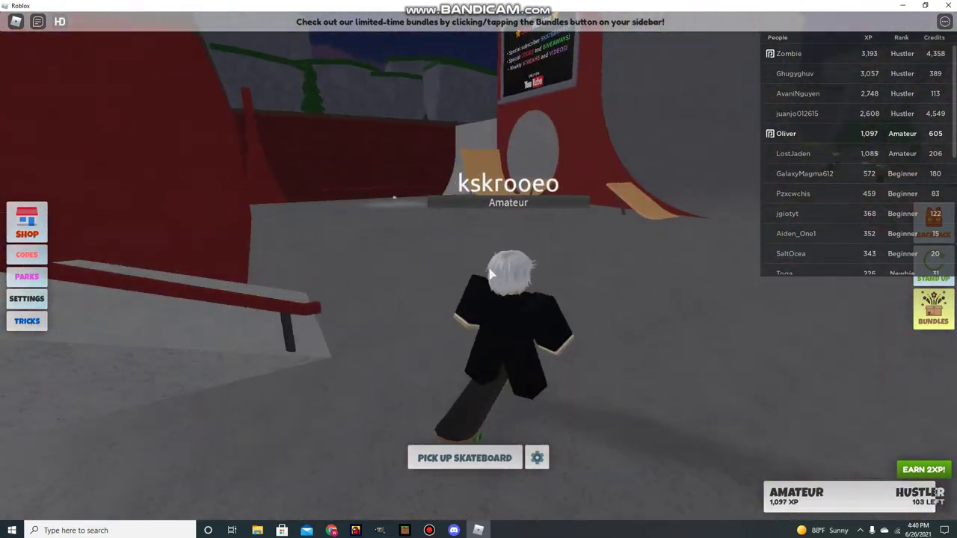
key(w)
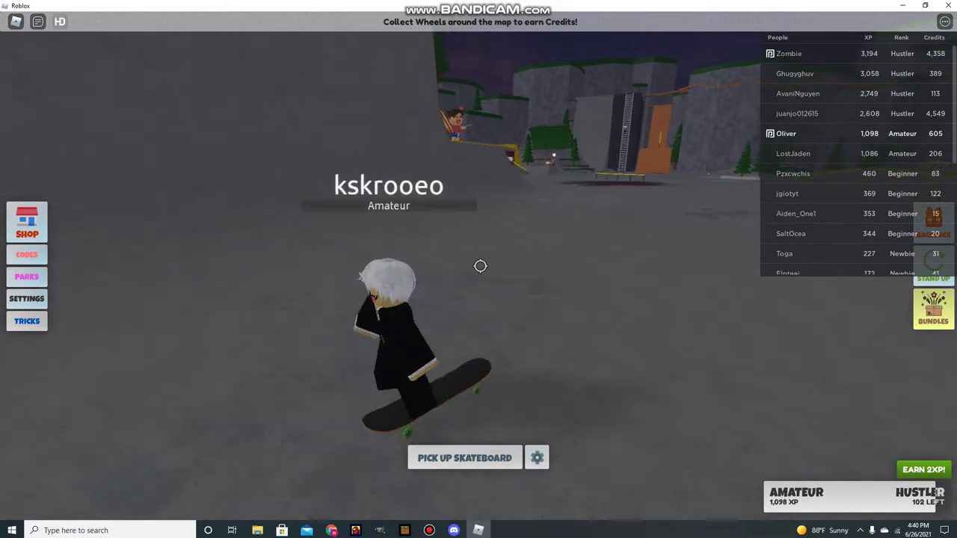
key(w)
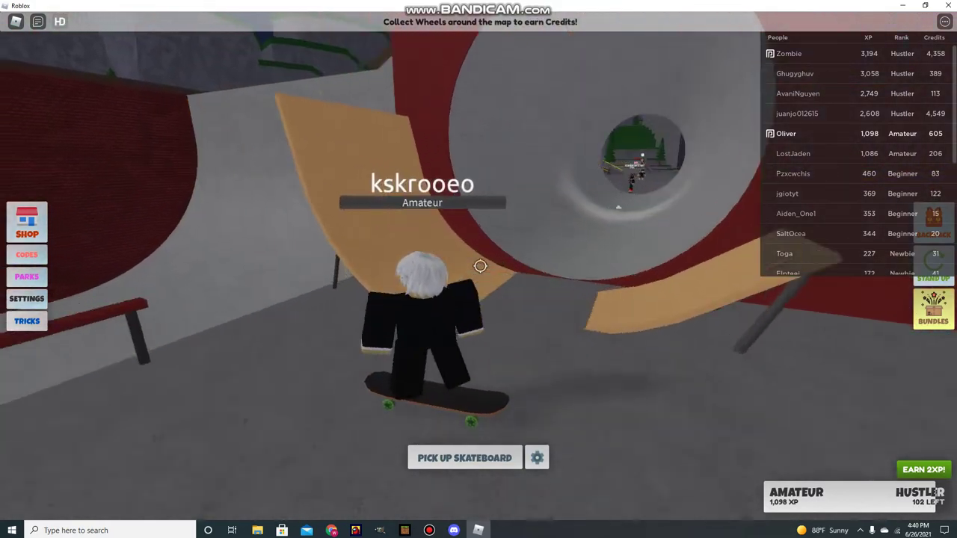
key(w)
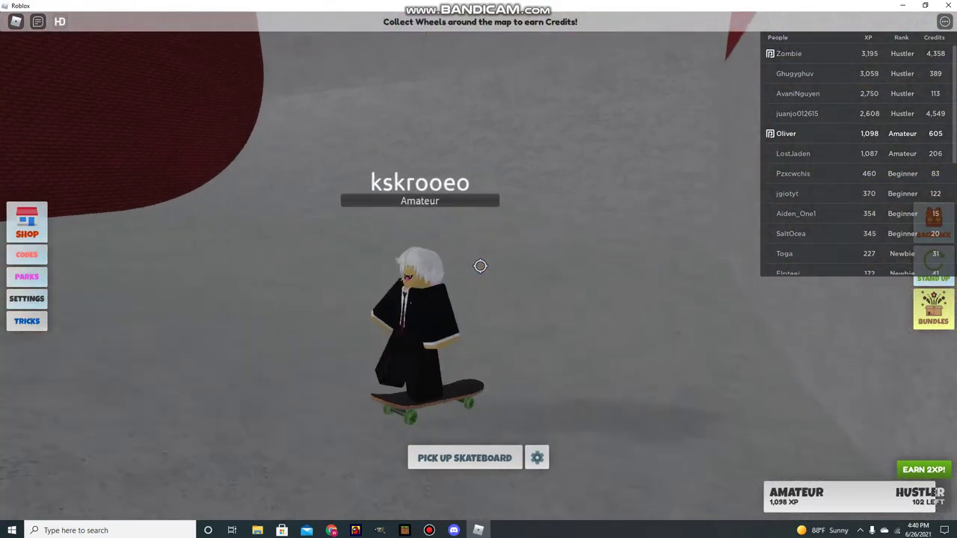
key(w)
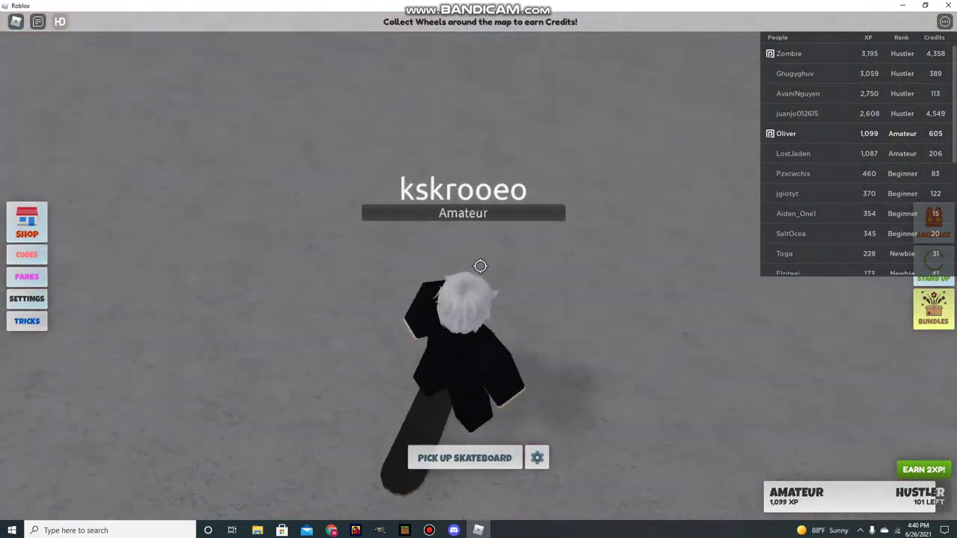
key(w)
Recover from the fall, grab the Uncommon Wheels for +3 credits, and ride the bowl walls
key(w)
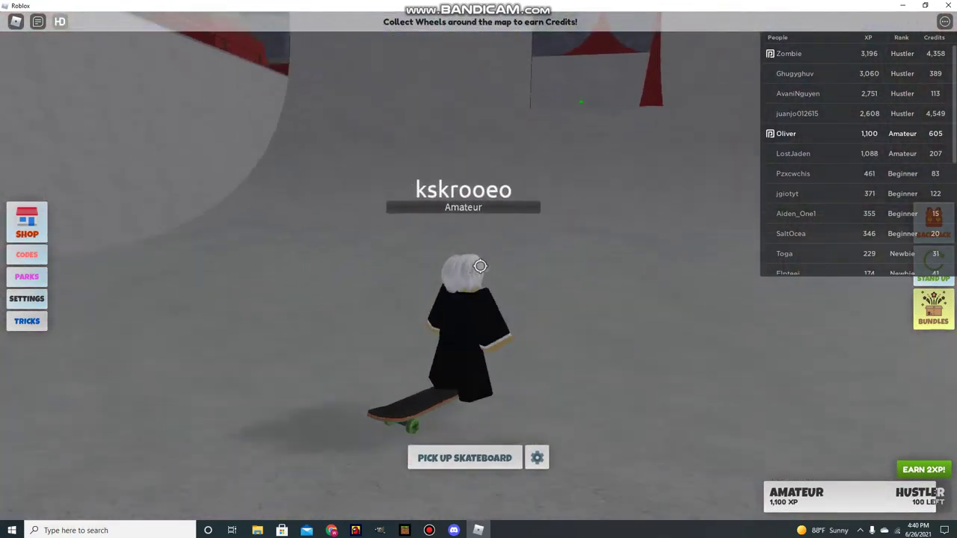
key(w)
key(w)
key(w)
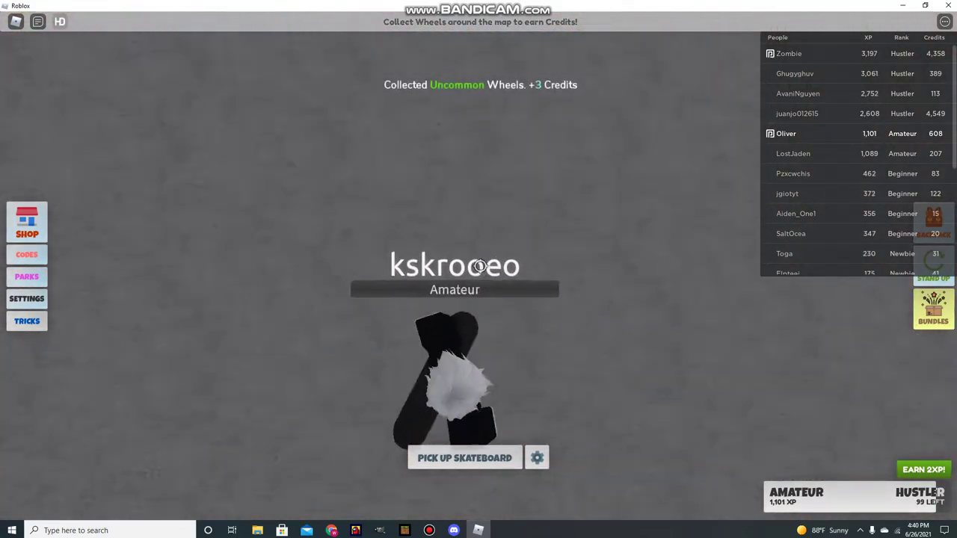
key(w)
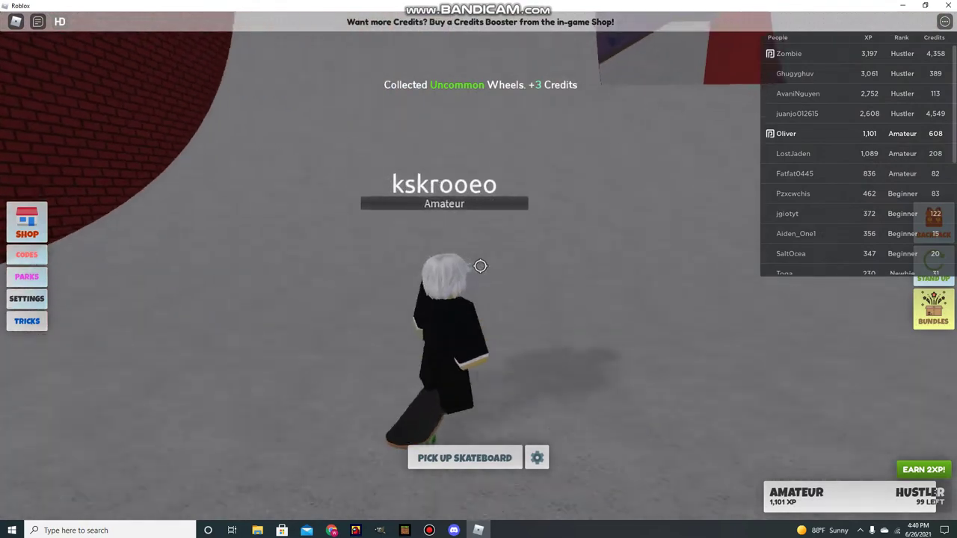
key(w)
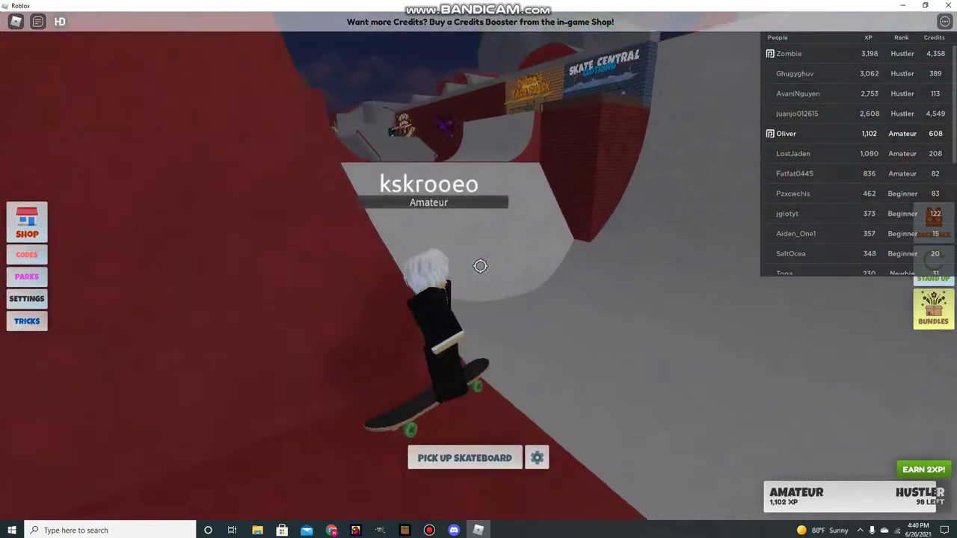
key(w)
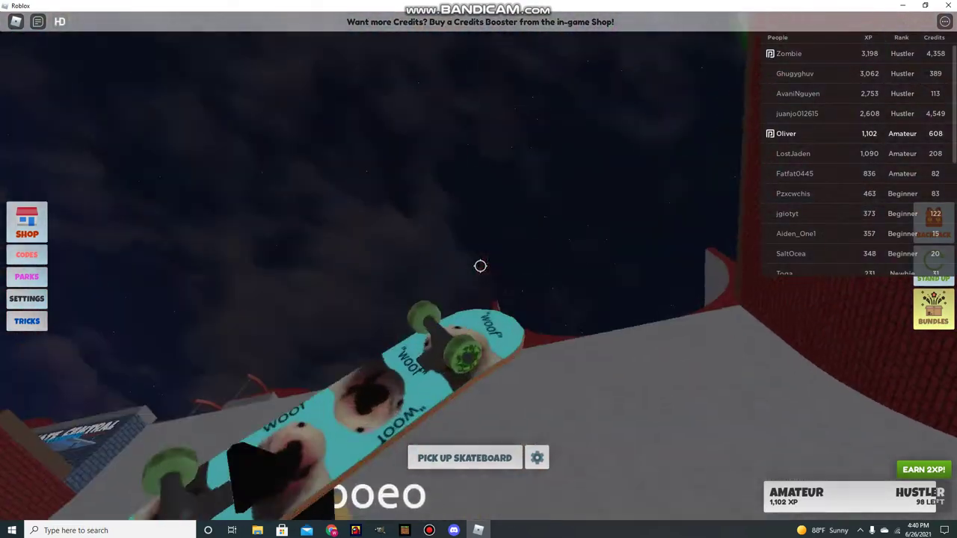
key(w)
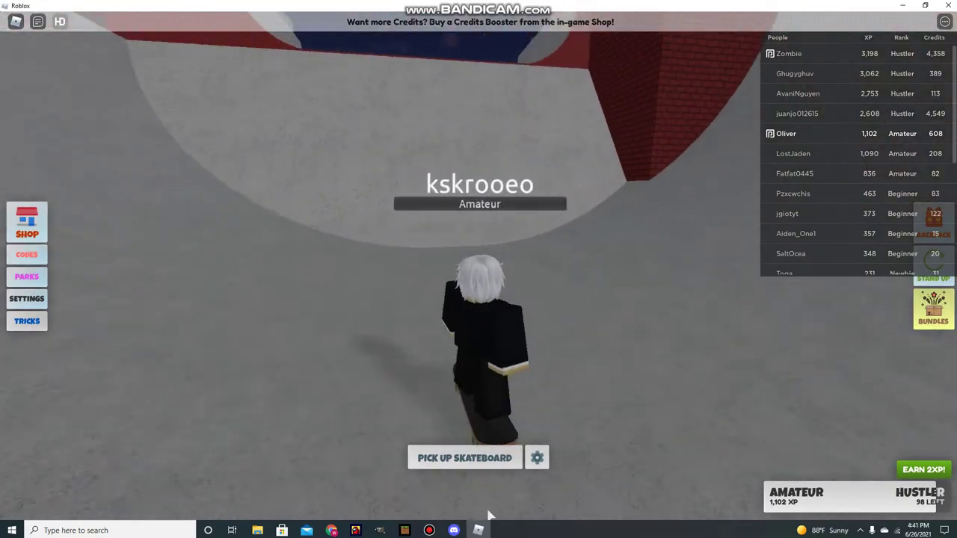
Carry the skateboard out of the bowl, past the brick building, and up the ramp toward the clothing shop
click(464, 458)
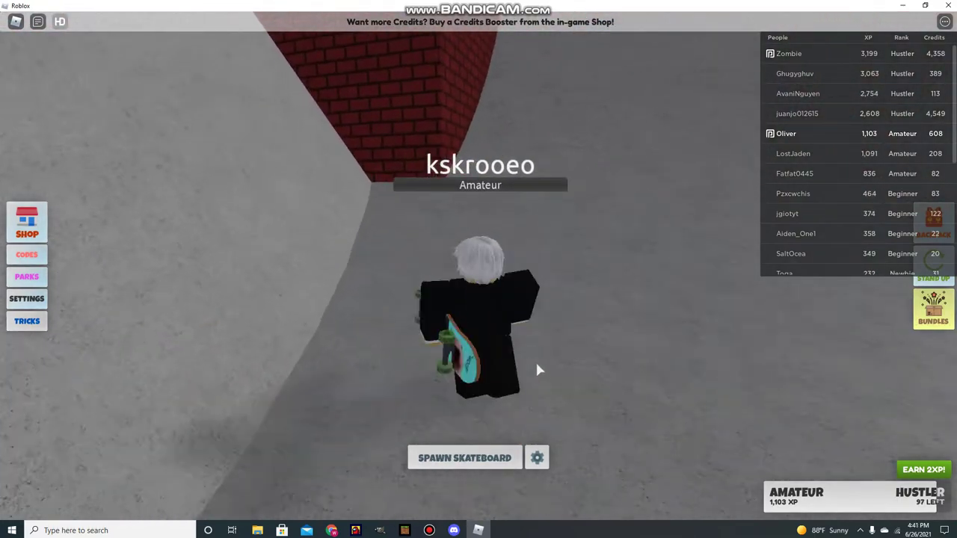
key(w)
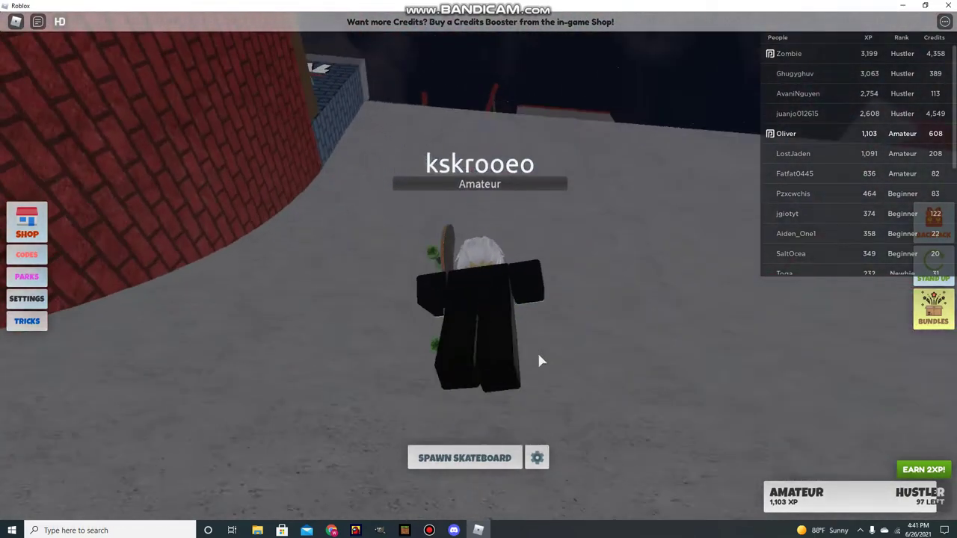
key(w)
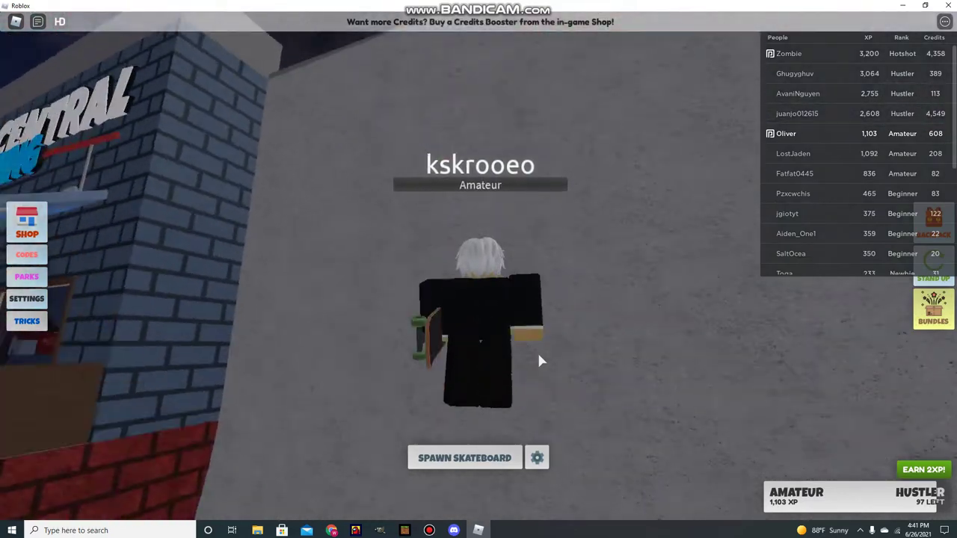
key(w)
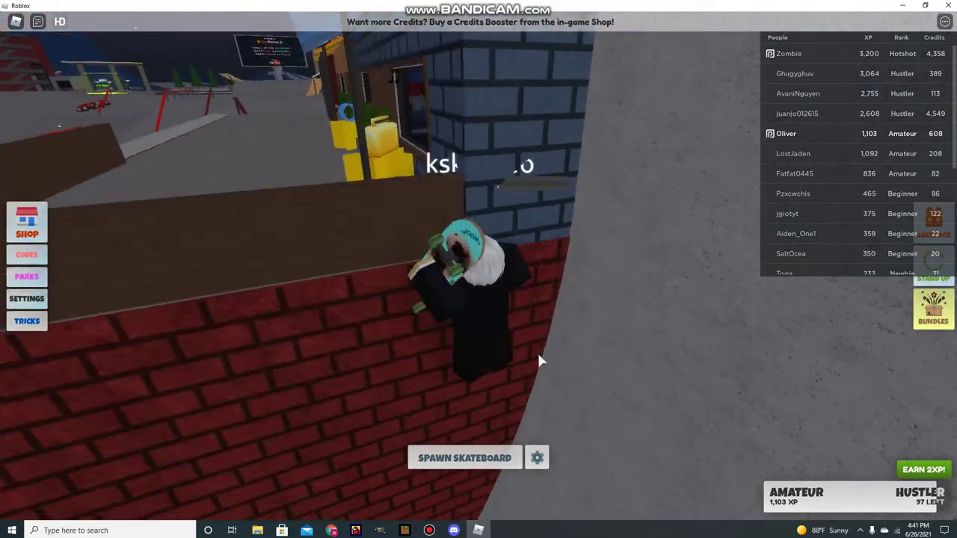
key(w)
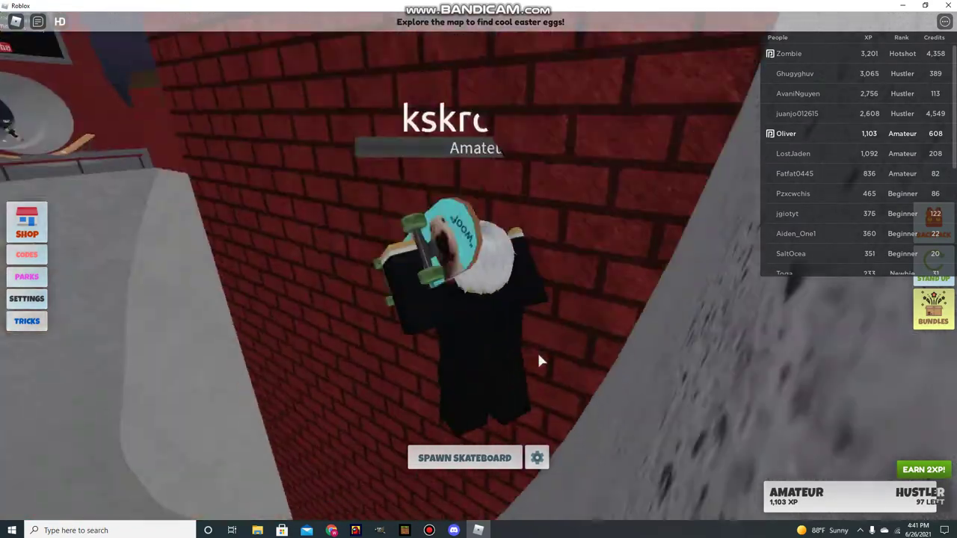
key(w)
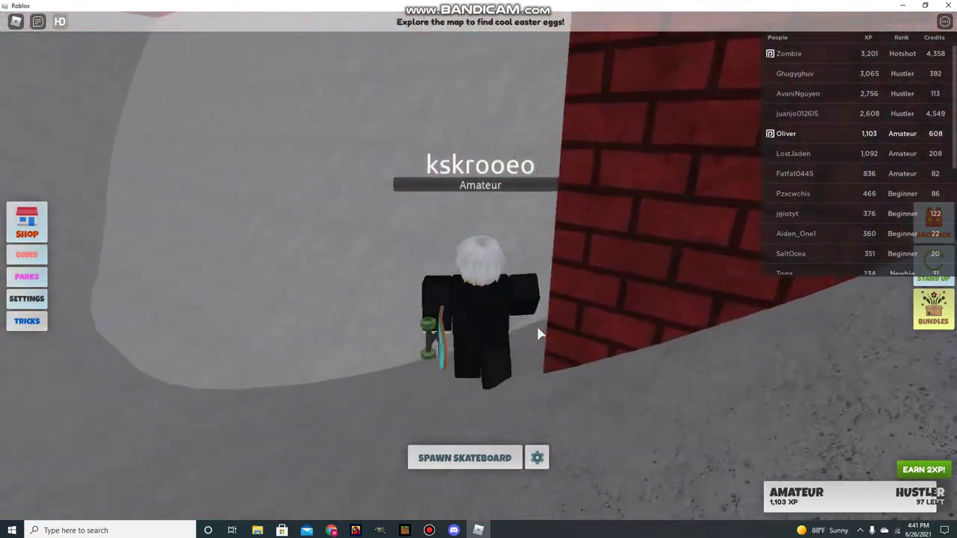
key(w)
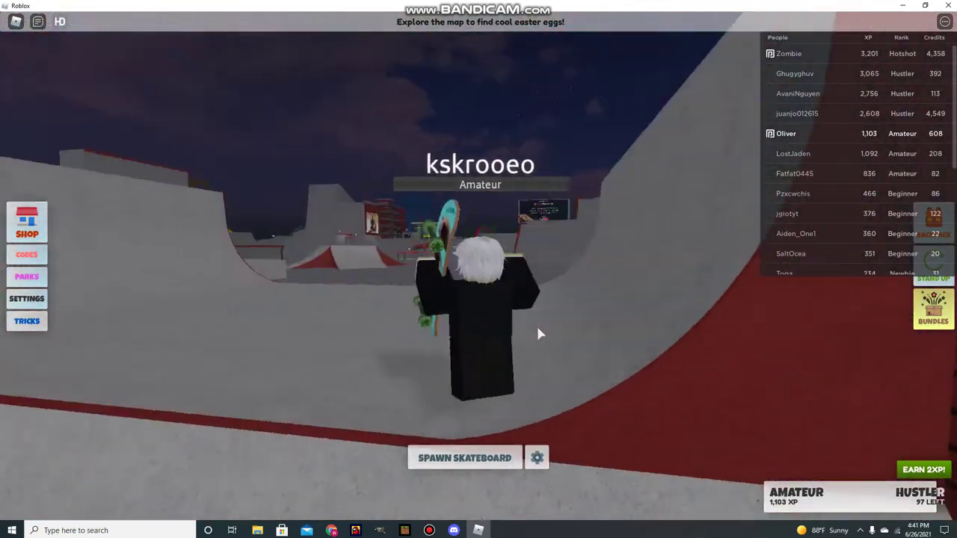
key(w)
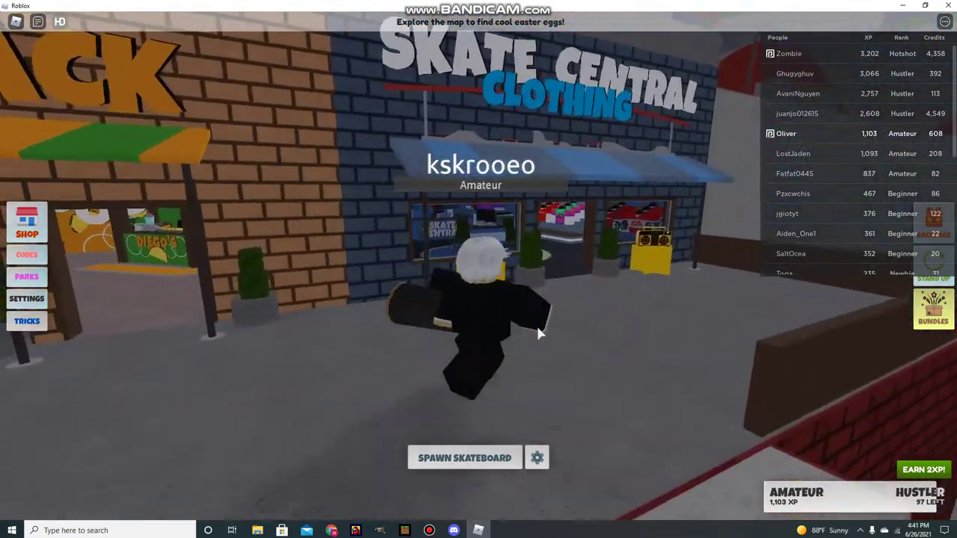
Jump onto the Skate Central Clothing awning, climb the sign, and collect Common Wheels for a credit
key(w)
key(space)
key(w)
key(space)
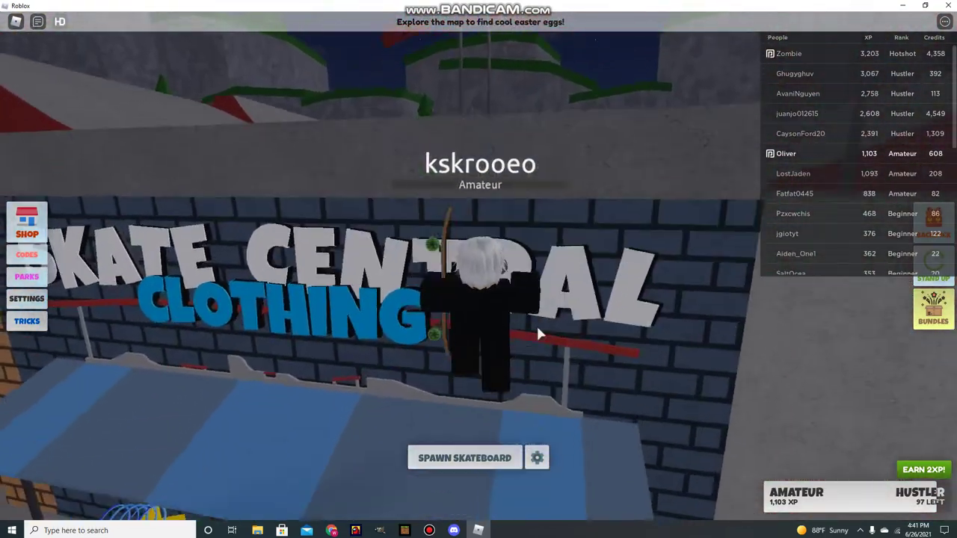
key(w)
key(shift)
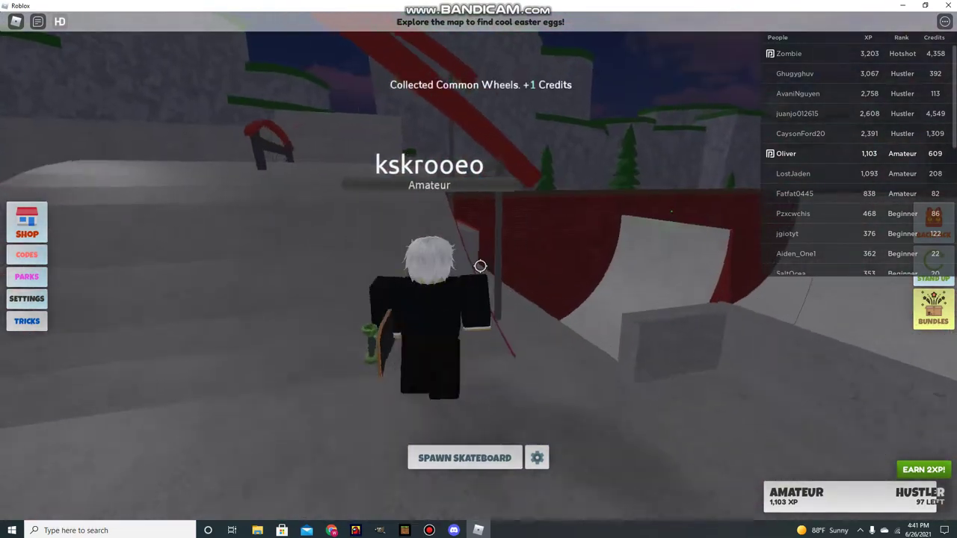
Return to the dropped skateboard, ride it down the ramp, and do a trick
key(w)
key(w)
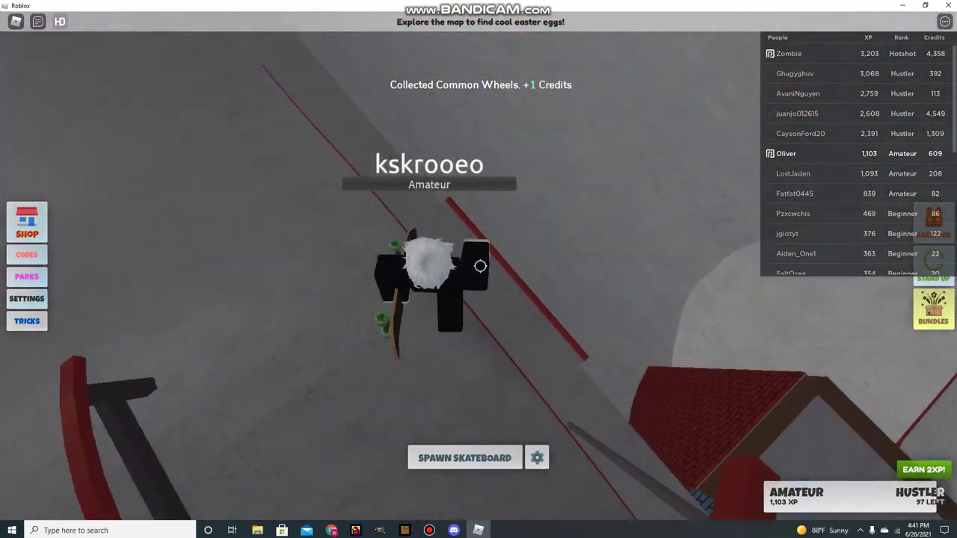
key(w)
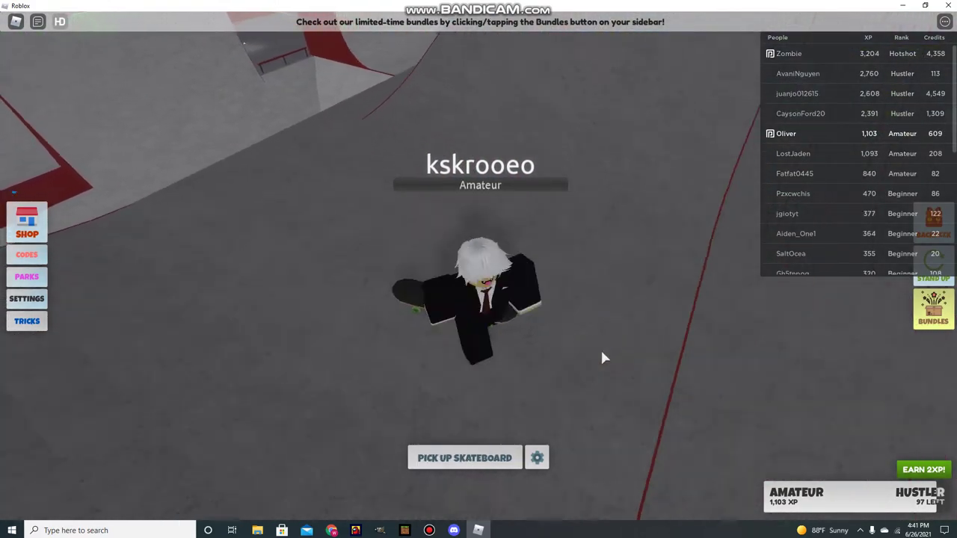
key(w)
key(shift)
key(w)
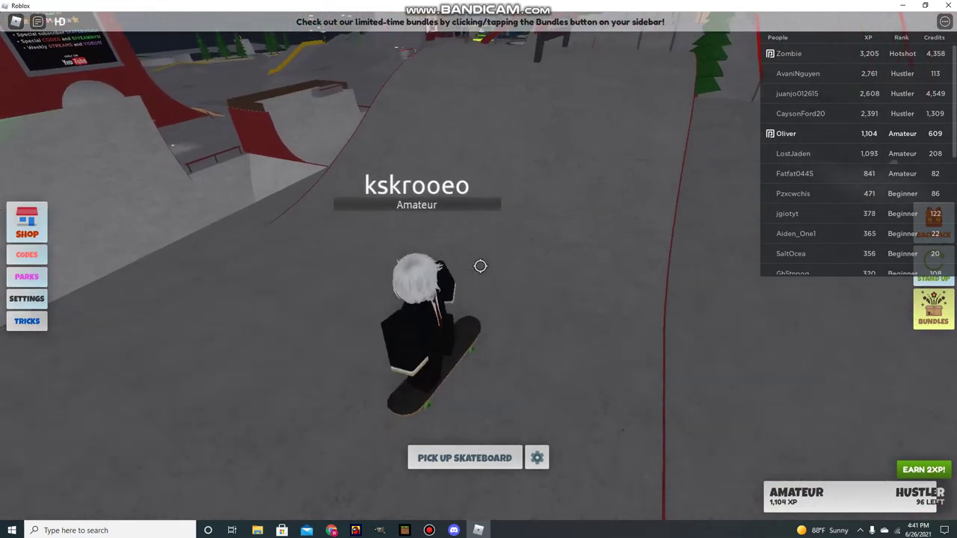
key(w)
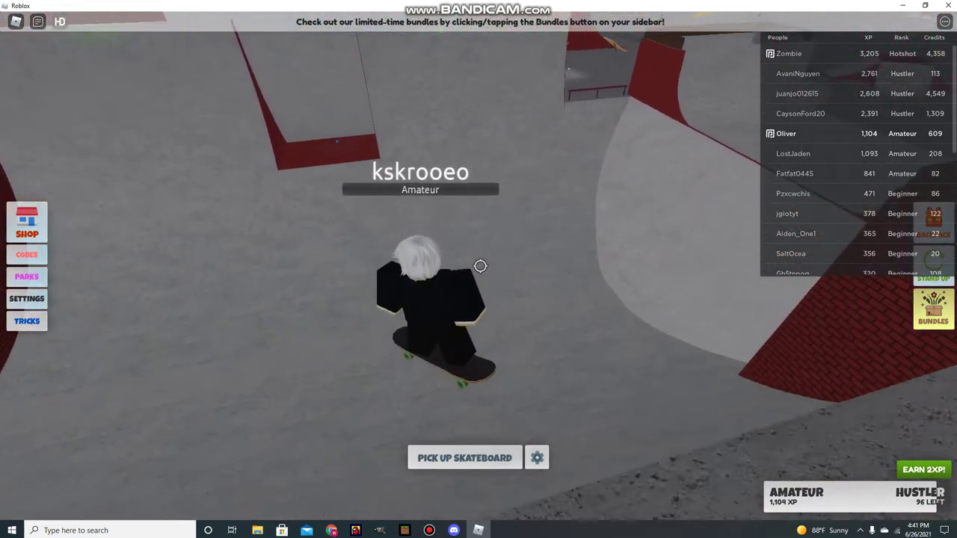
key(w)
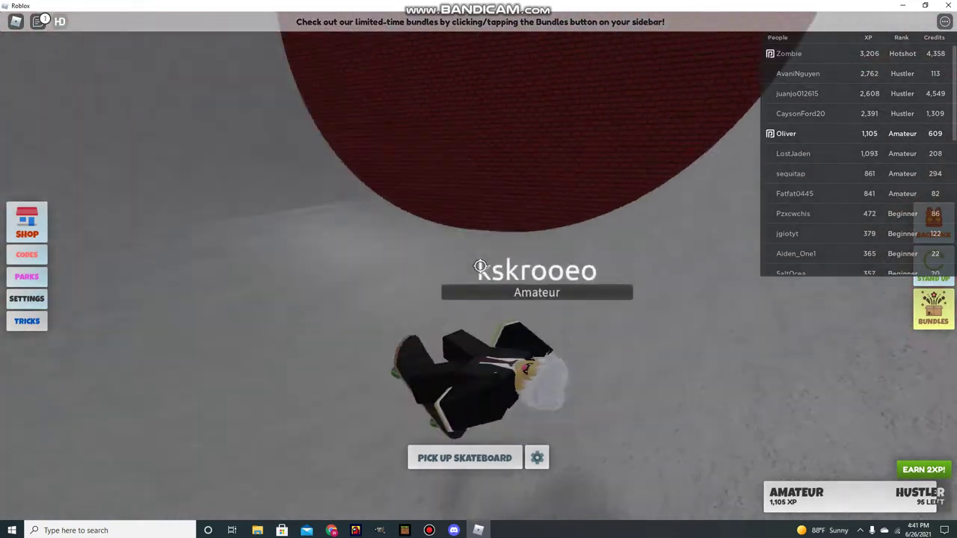
drag(480, 266, 480, 266)
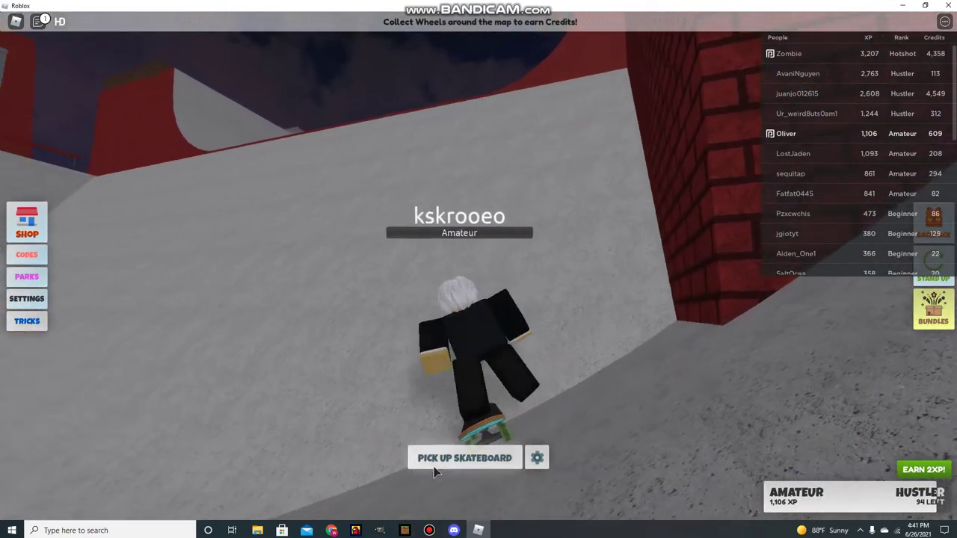
Carry the skateboard toward the taco and clothing shops, then ride along their fronts into the bowl
click(434, 462)
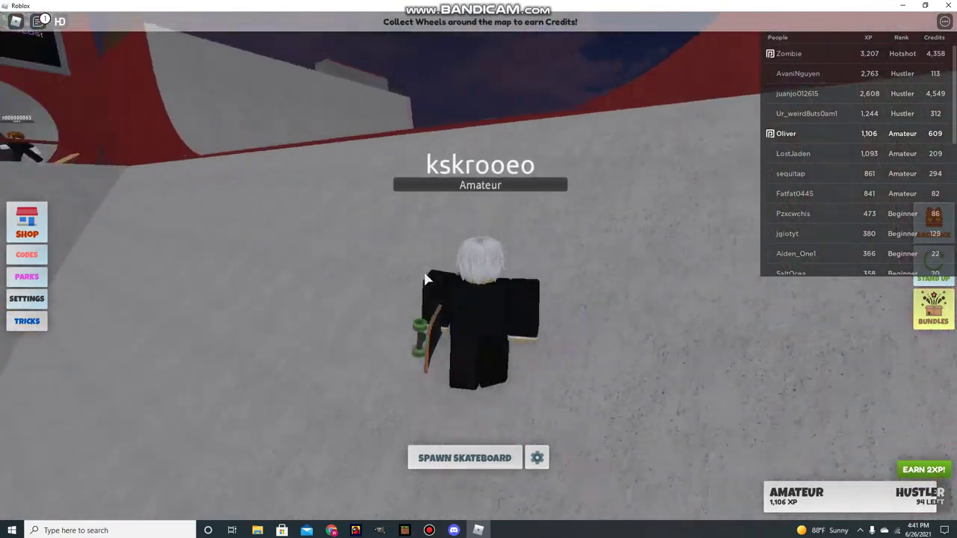
key(w)
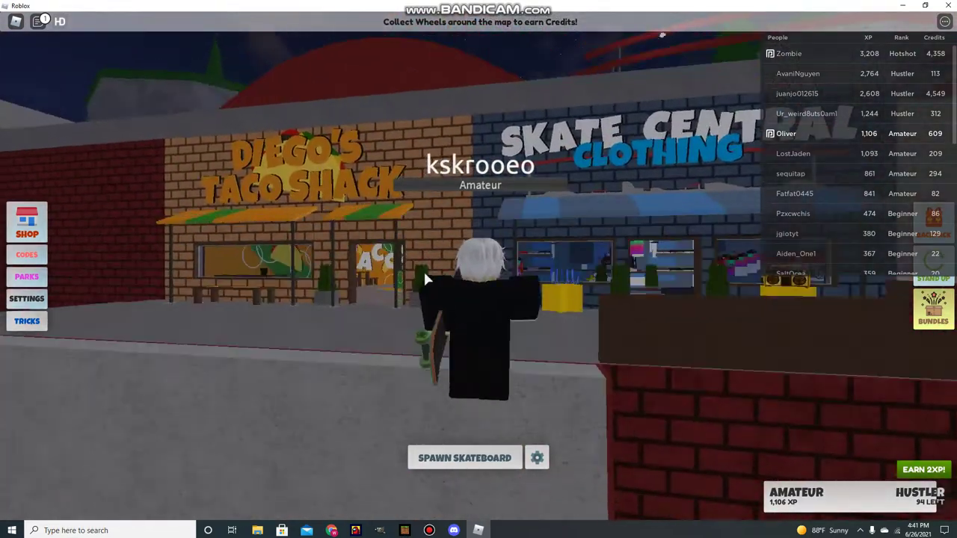
drag(423, 279, 408, 420)
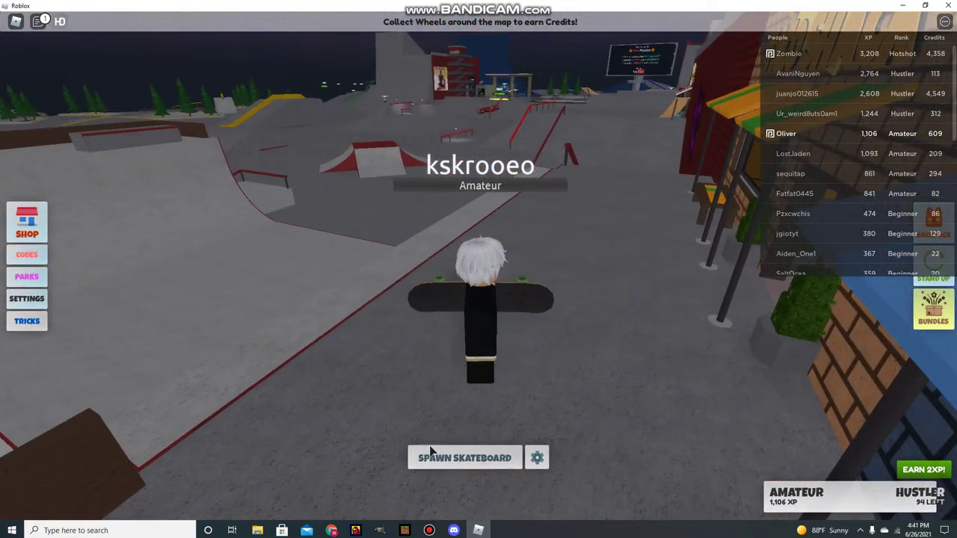
drag(525, 279, 546, 267)
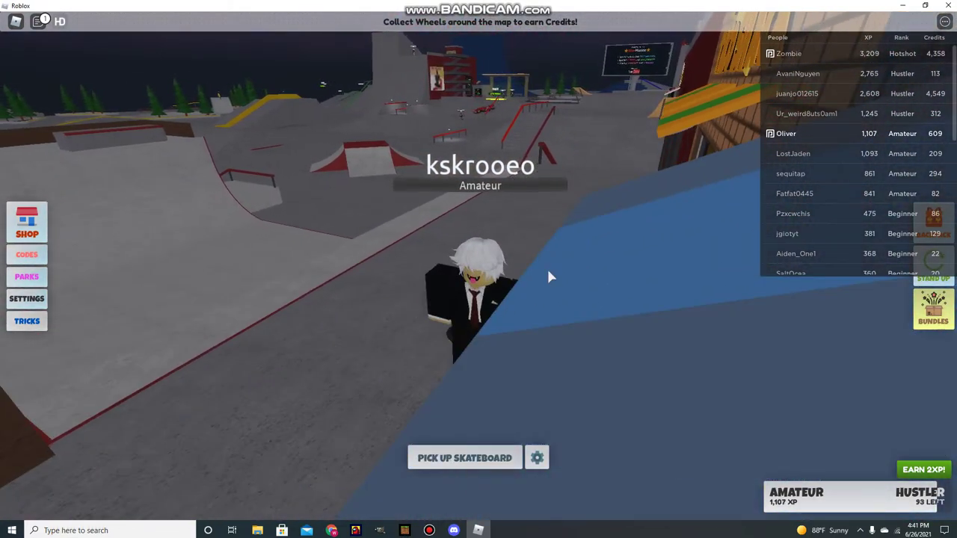
key(w)
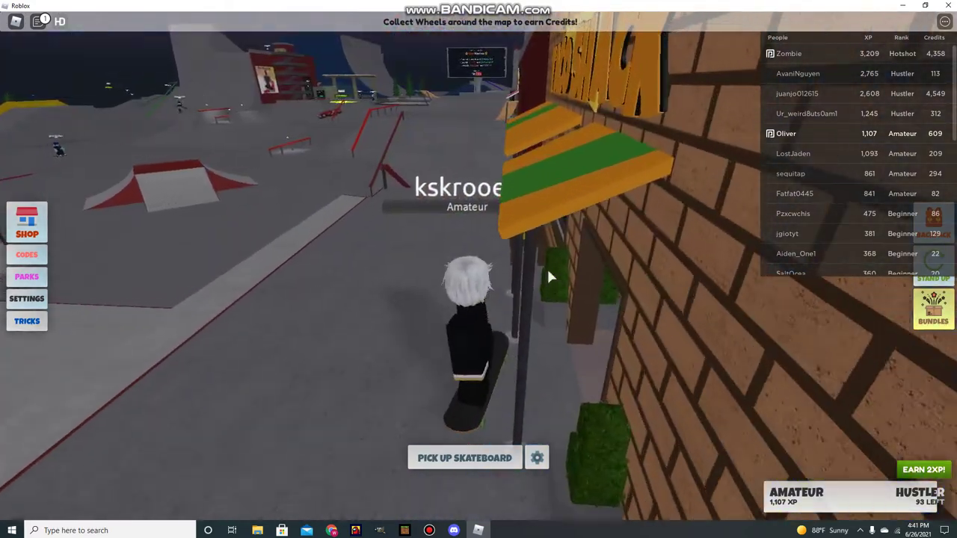
key(w)
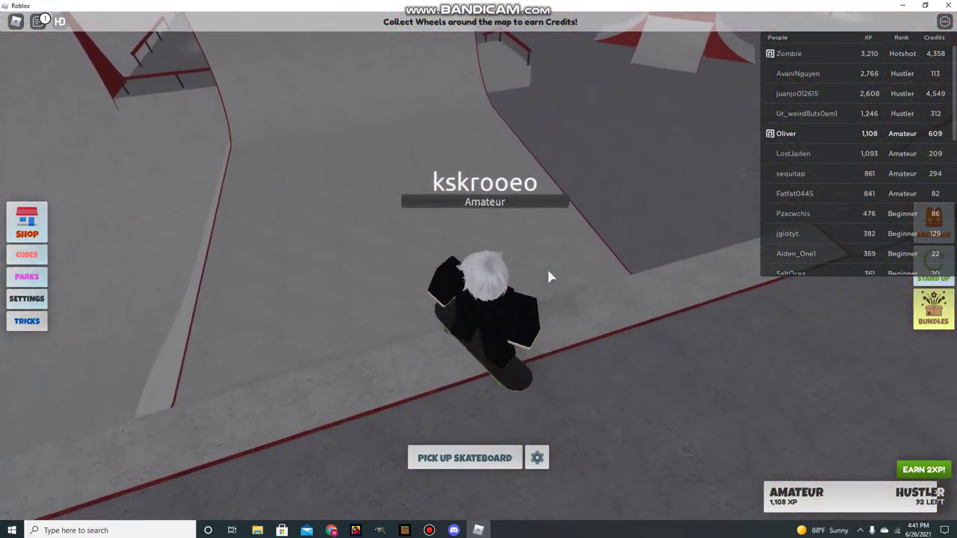
key(w)
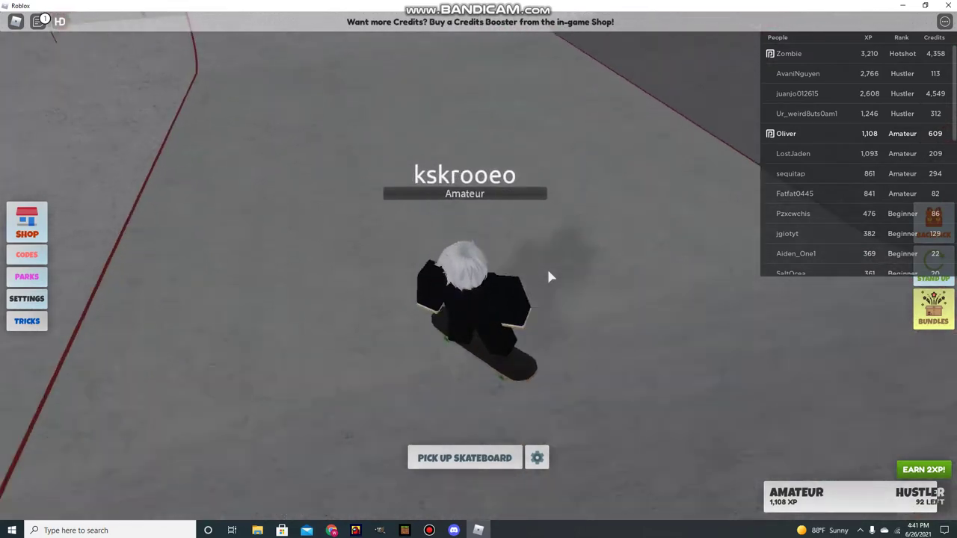
Do two tricks in the bowl, then pick up the board and carry it out
key(w)
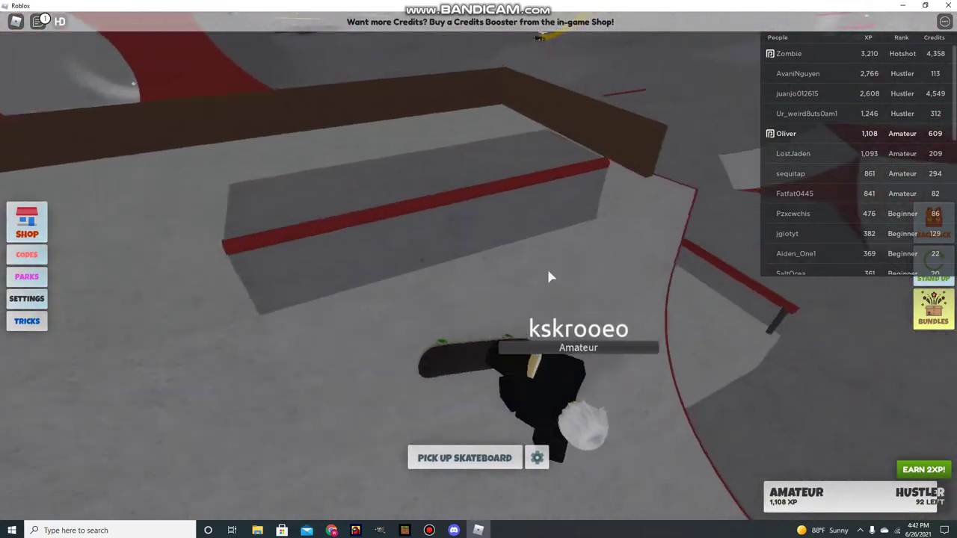
key(w)
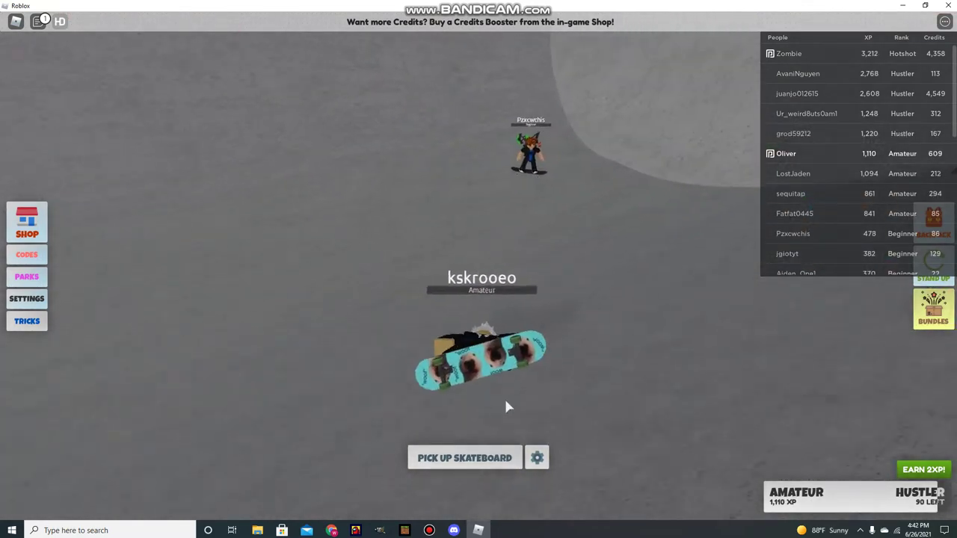
click(487, 461)
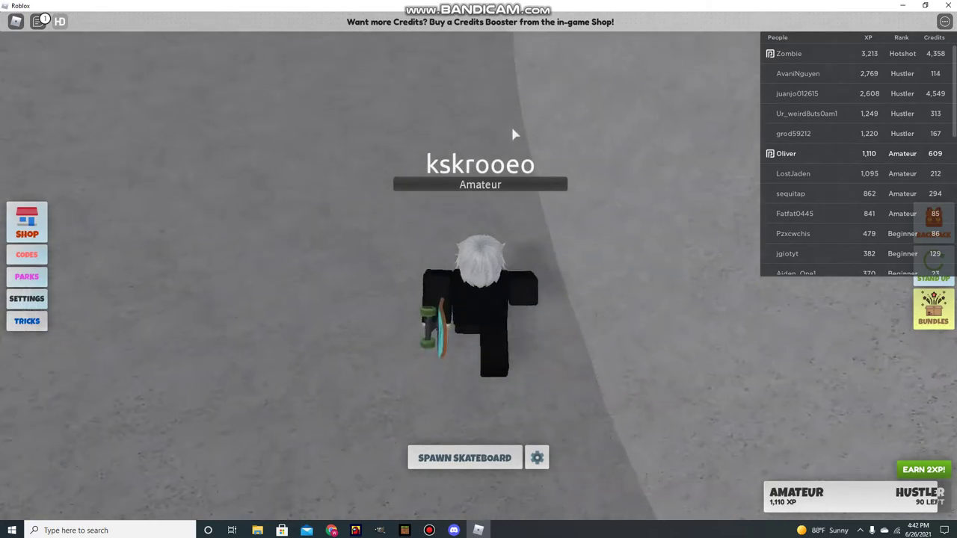
key(w)
key(w)
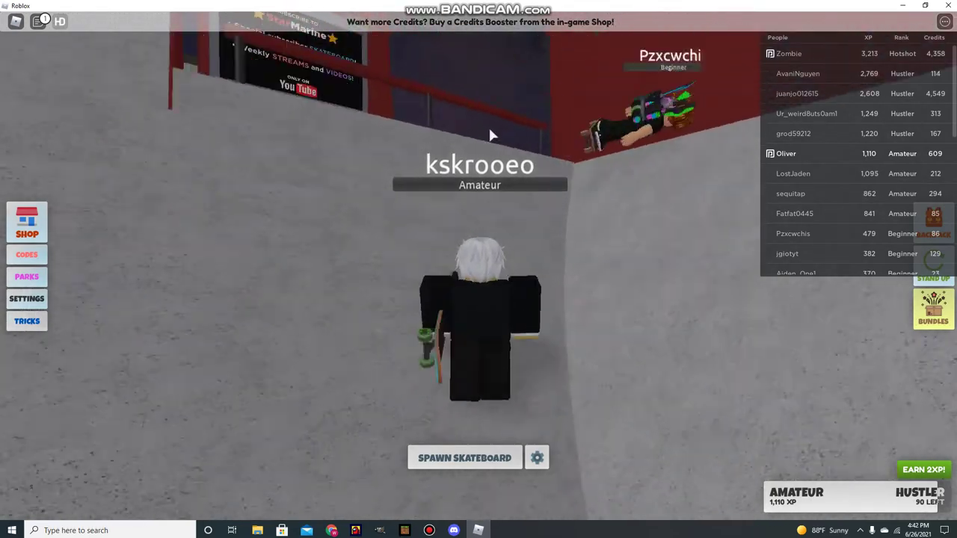
key(w)
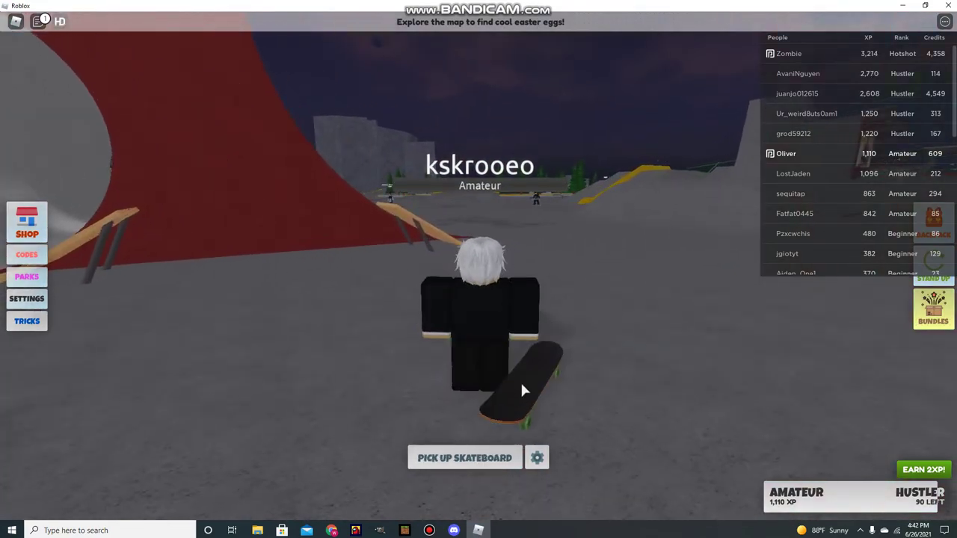
Ride across the park and up the ramp, grabbing Rare Wheels for +7 credits (610 to 617)
drag(524, 389, 480, 266)
key(w)
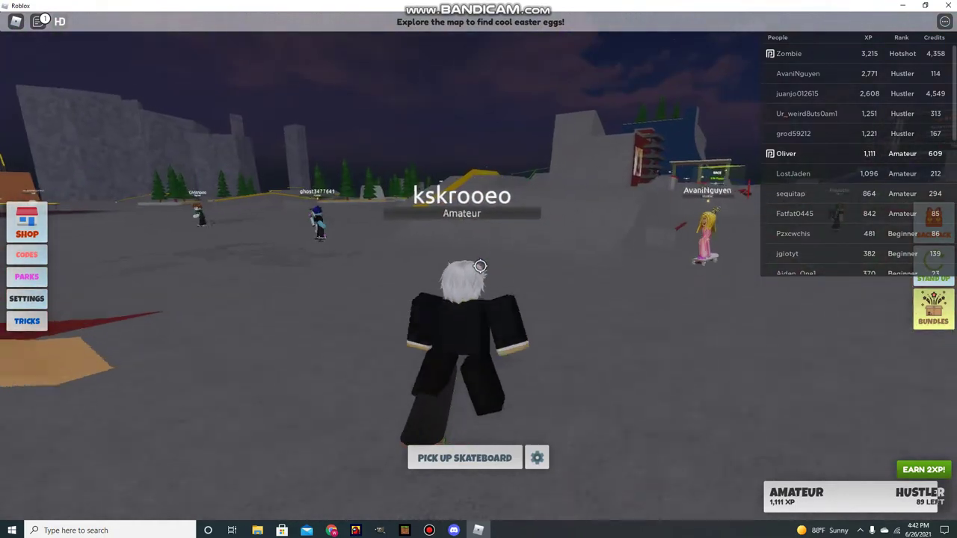
key(w)
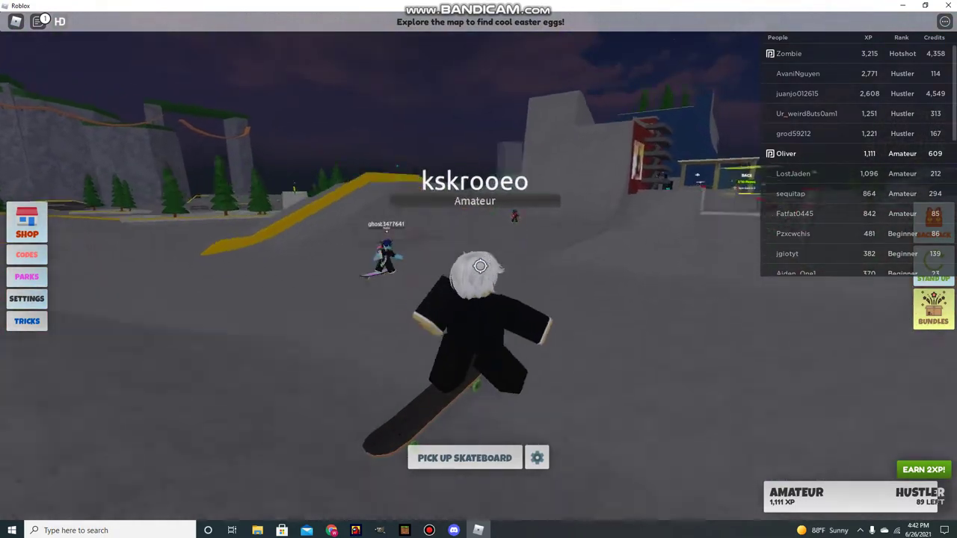
key(w)
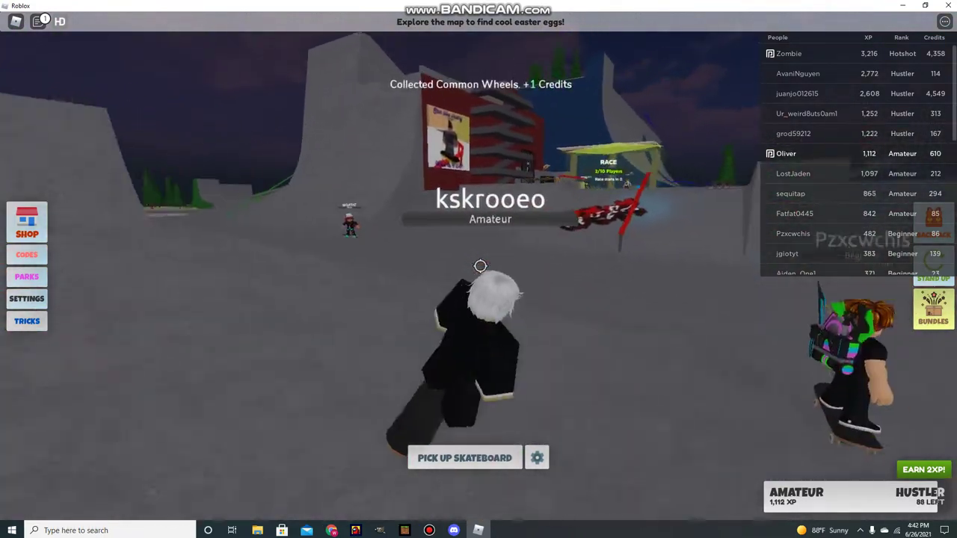
key(w)
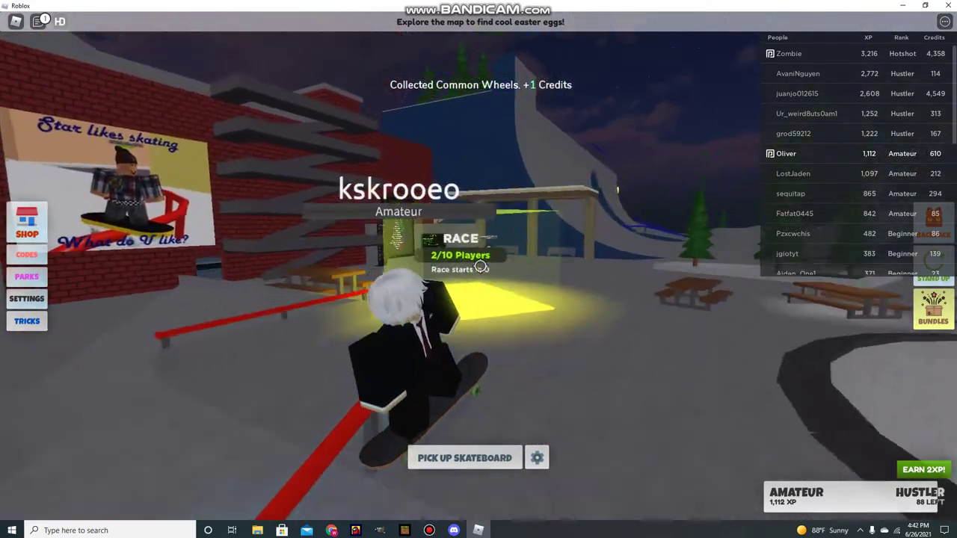
key(w)
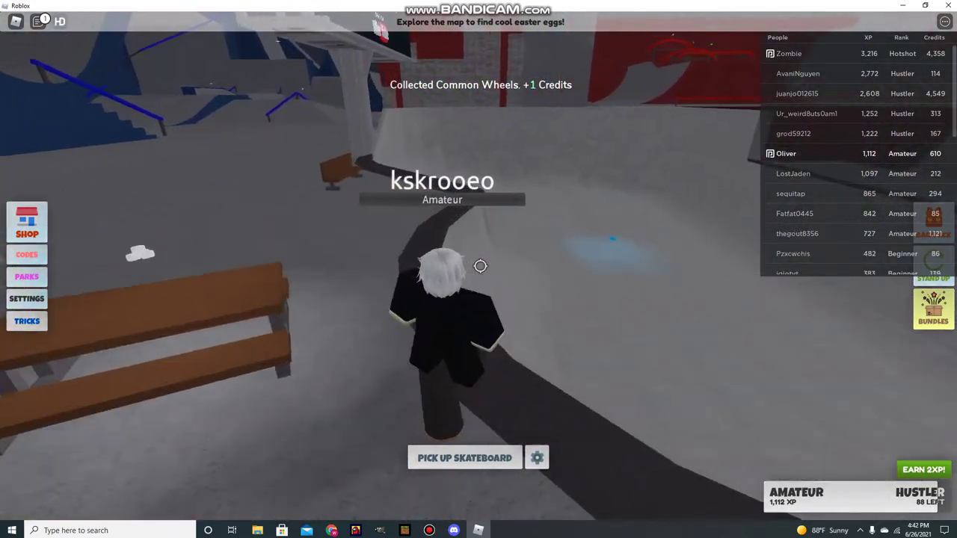
key(w)
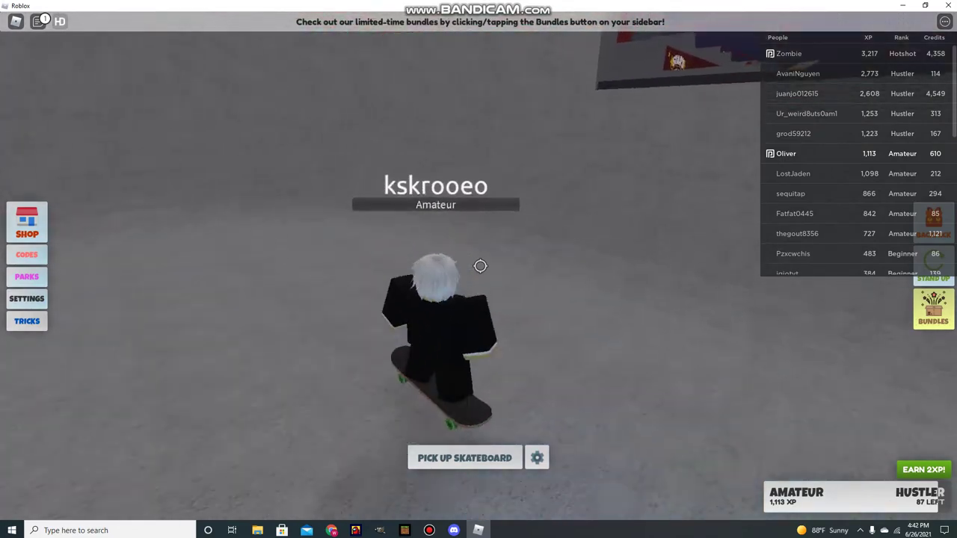
key(w)
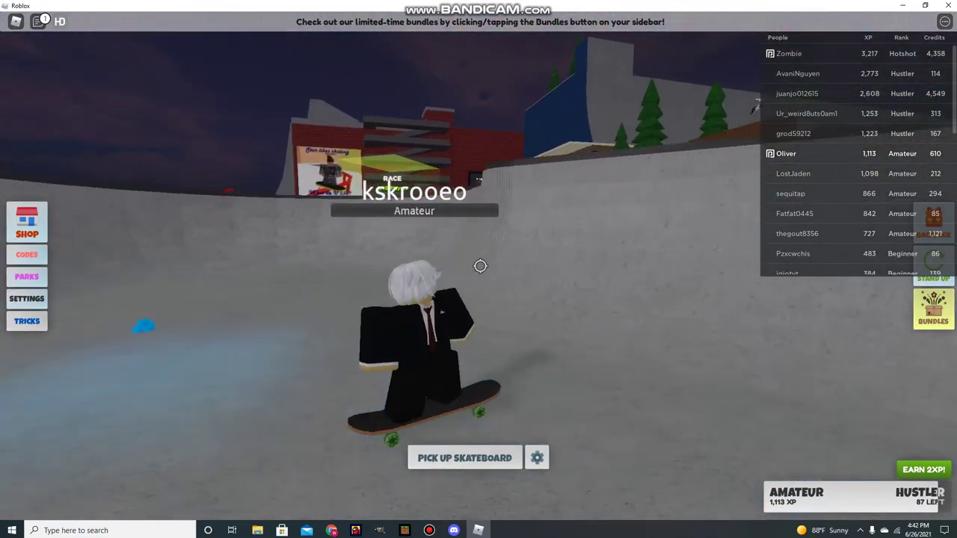
key(w)
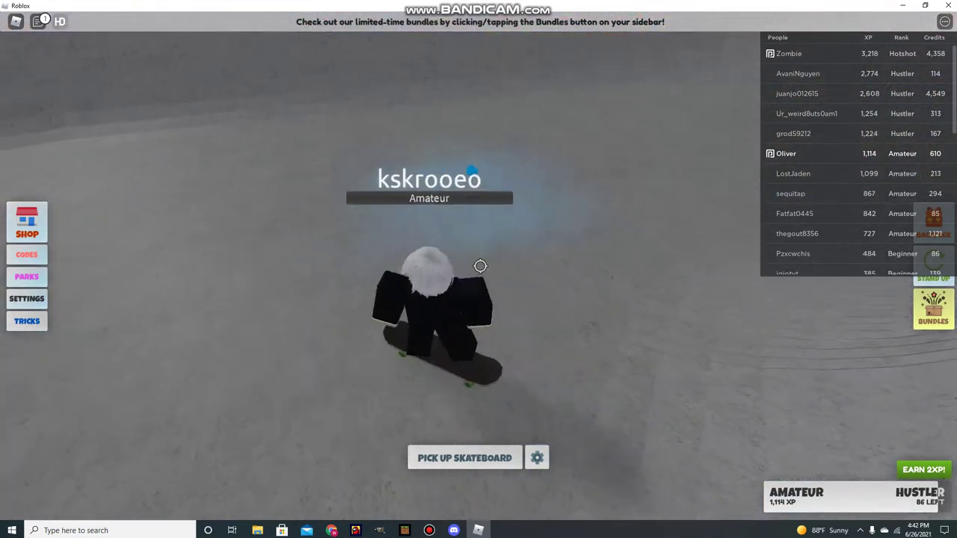
key(w)
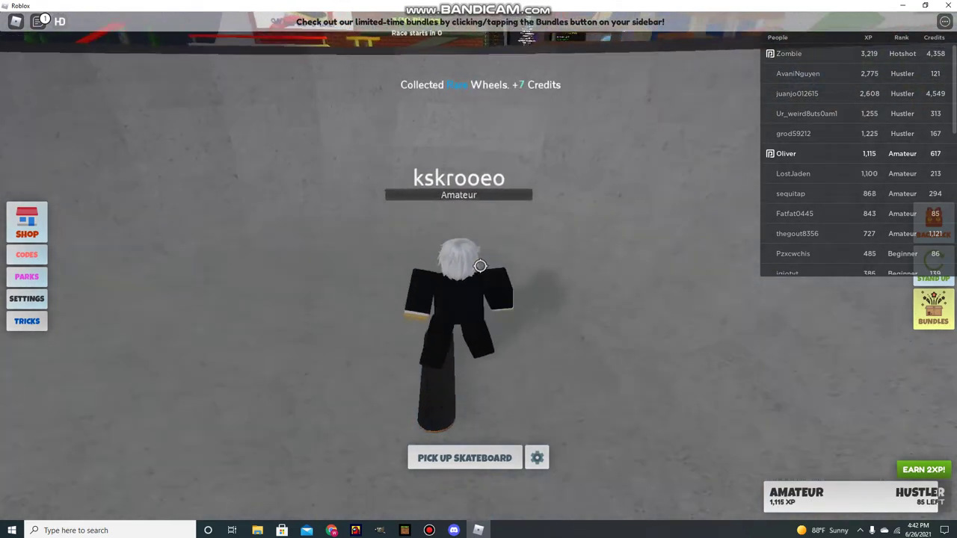
Steer past the buildings and caged structure, hop on a ramp, and ride the tall quarter-pipe wall
key(w)
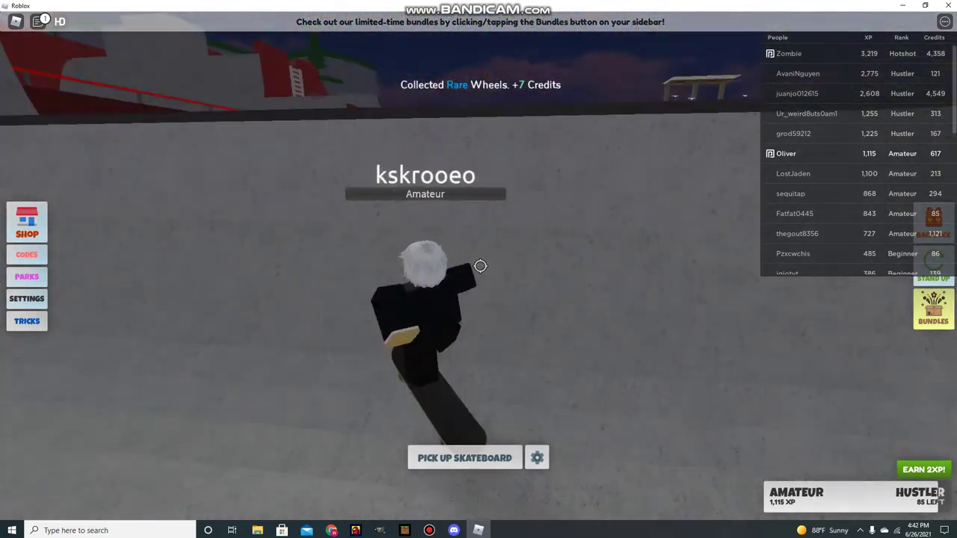
key(s)
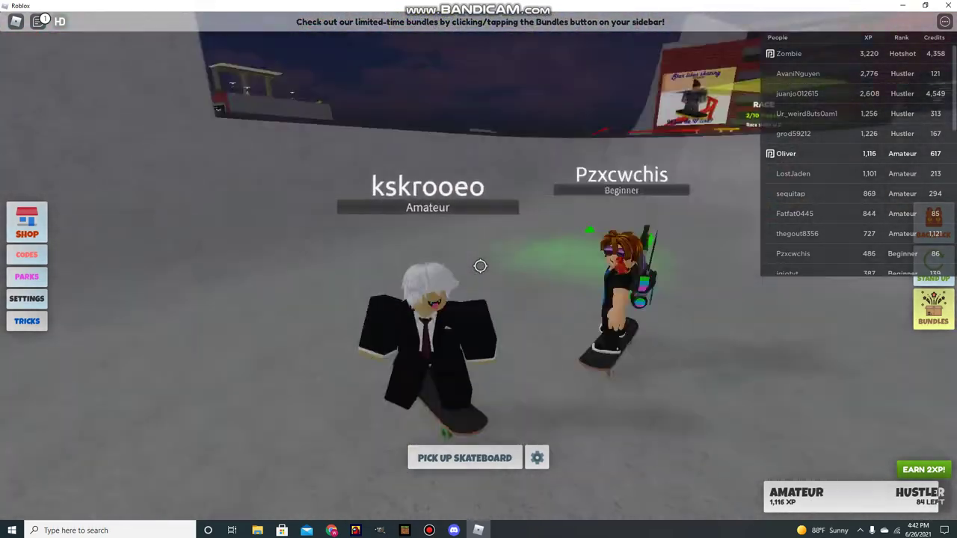
key(w)
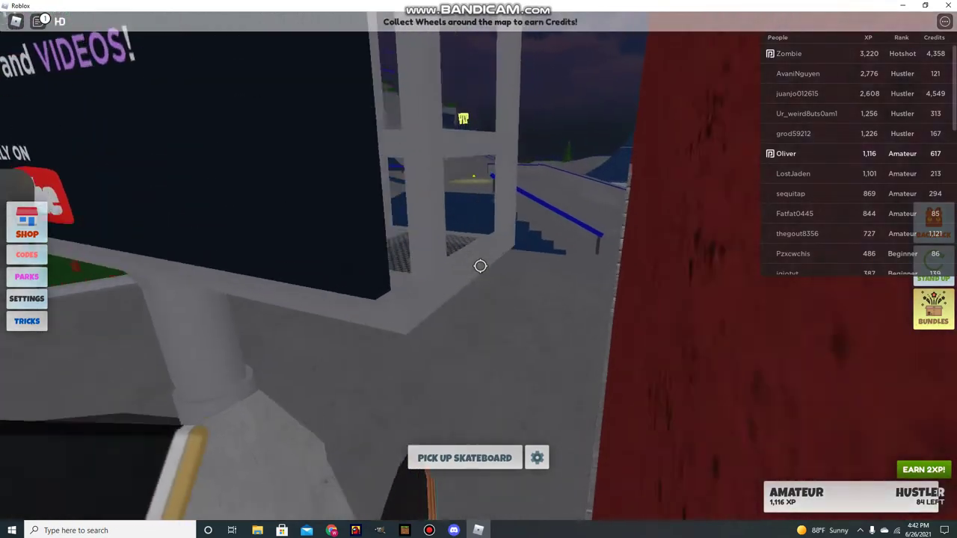
key(w)
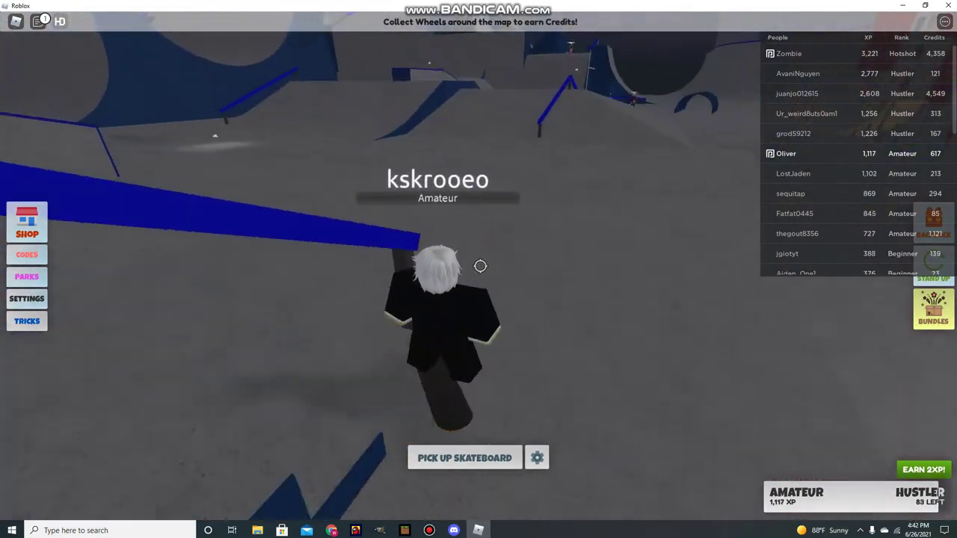
key(w)
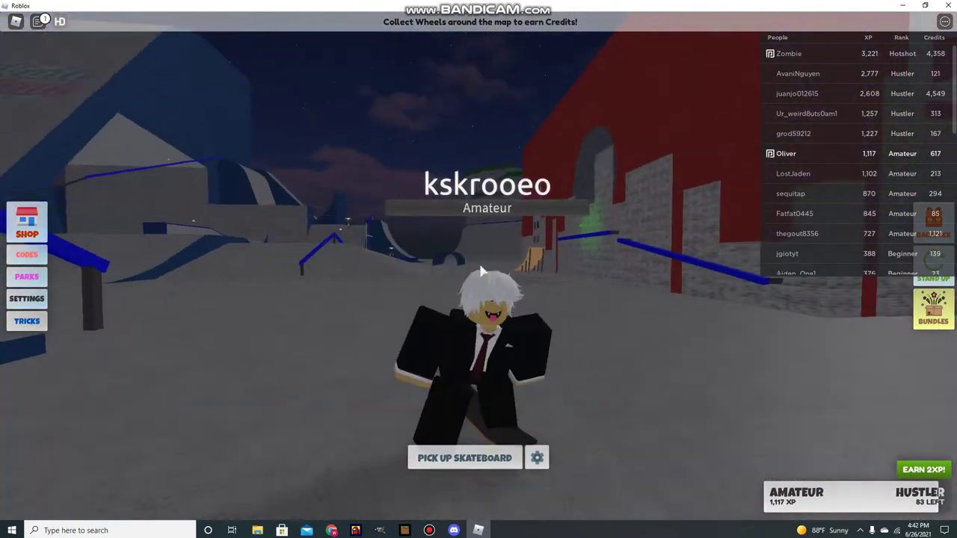
key(w)
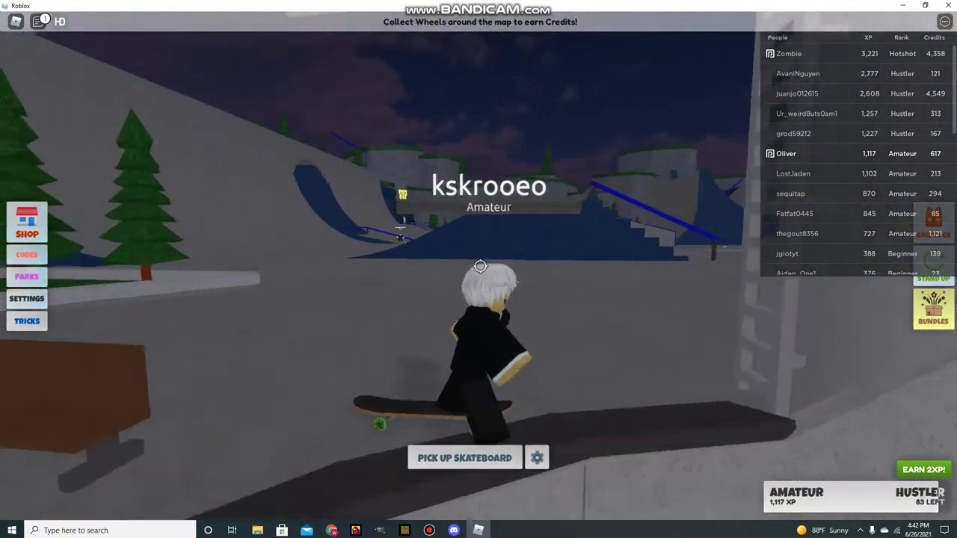
key(w)
key(w)
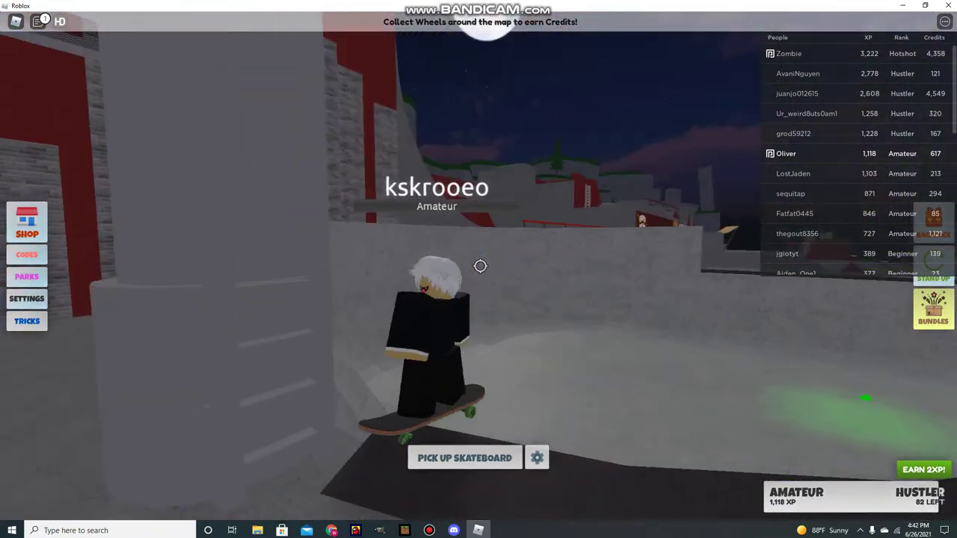
key(w)
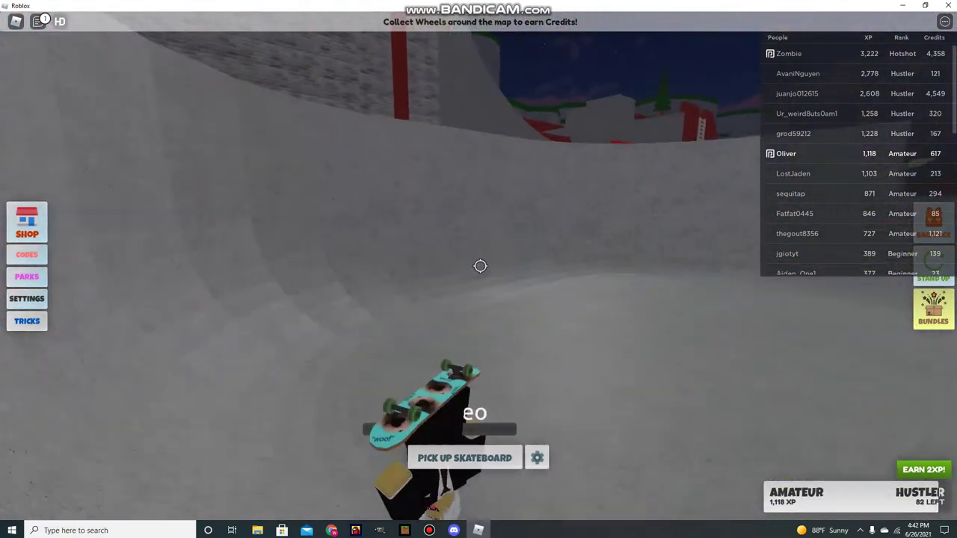
key(w)
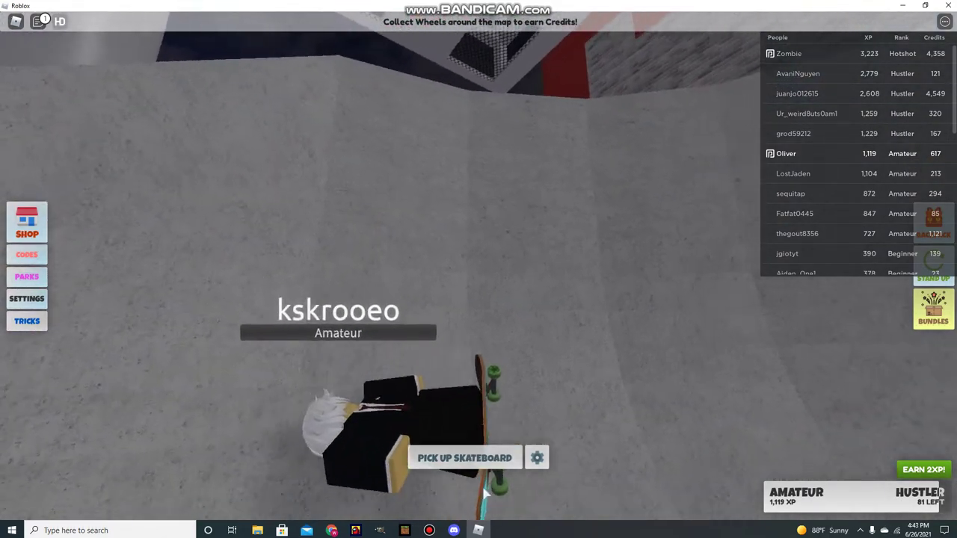
Pick up the skateboard, walk it through the tower structure, and turn around in the plaza
click(472, 457)
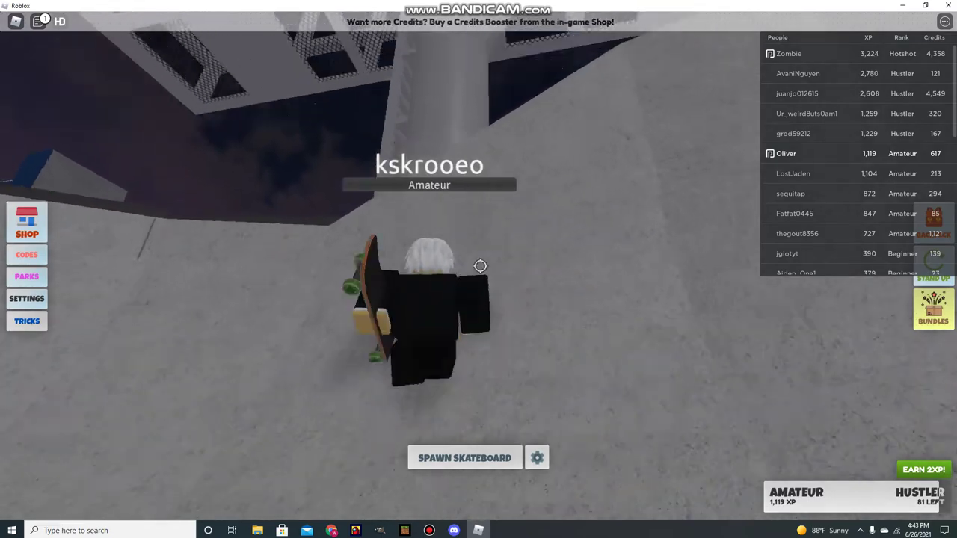
key(w)
key(w)
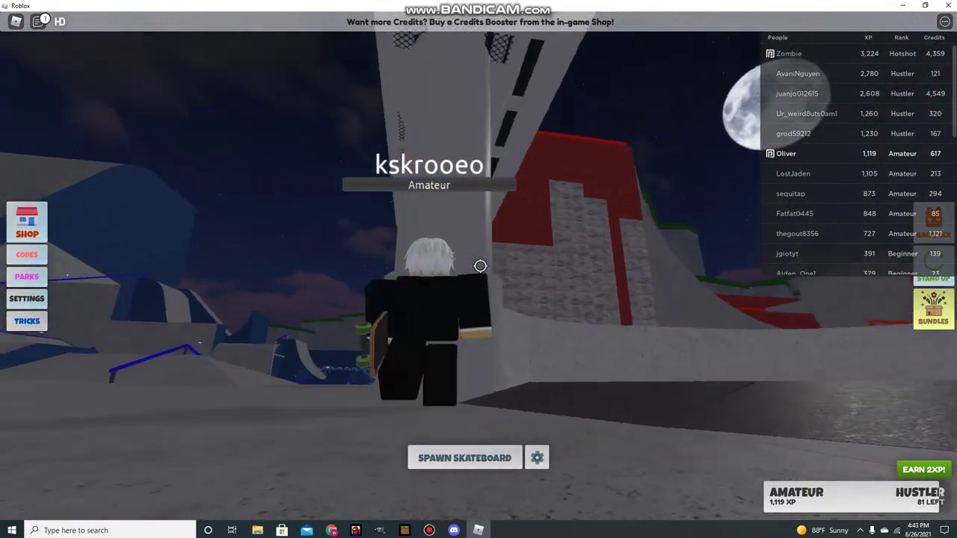
key(w)
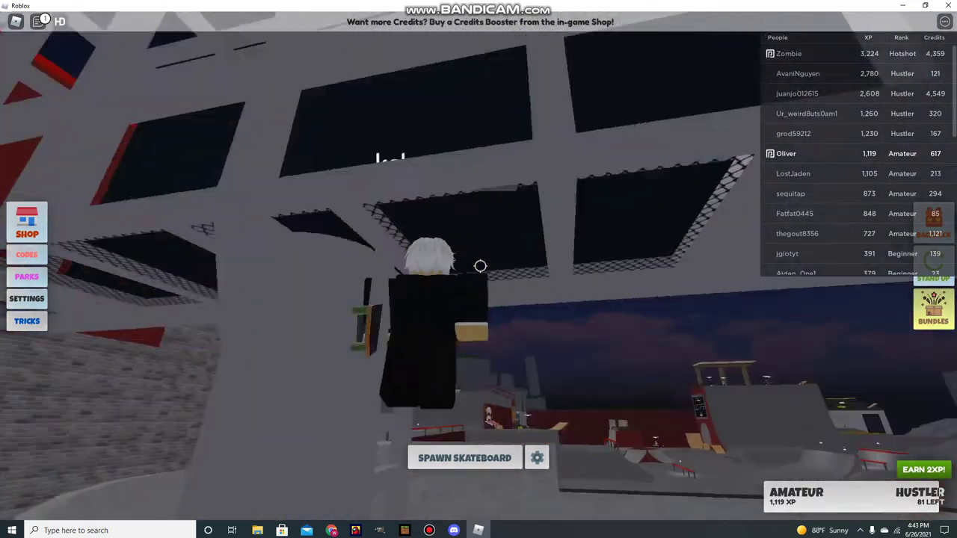
key(w)
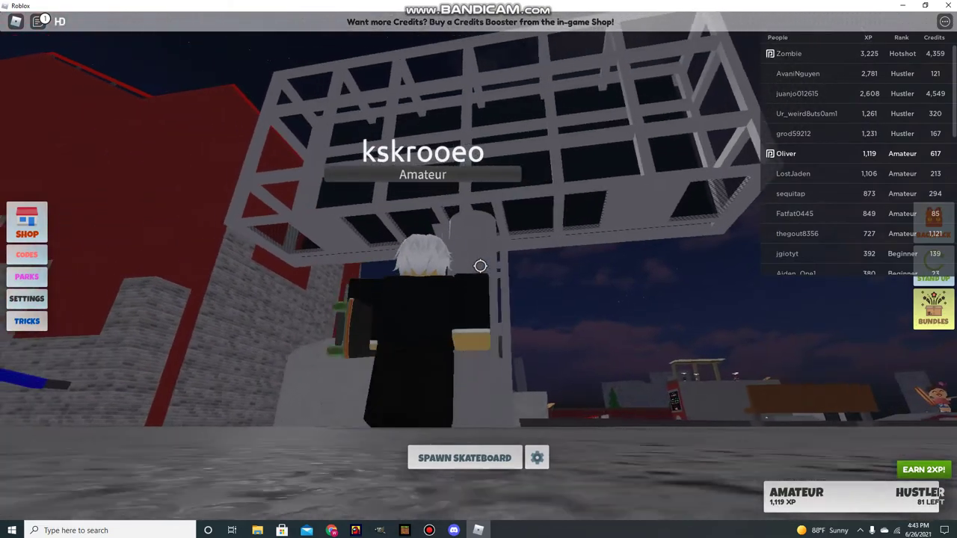
key(w)
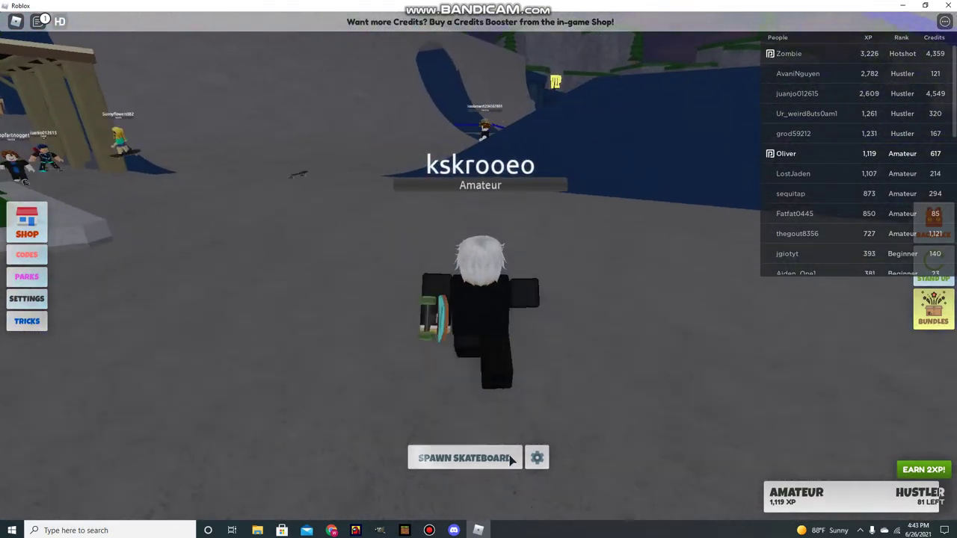
key(s)
Turn the camera to face the avatar and skate forward through the plaza ramps
drag(551, 343, 482, 269)
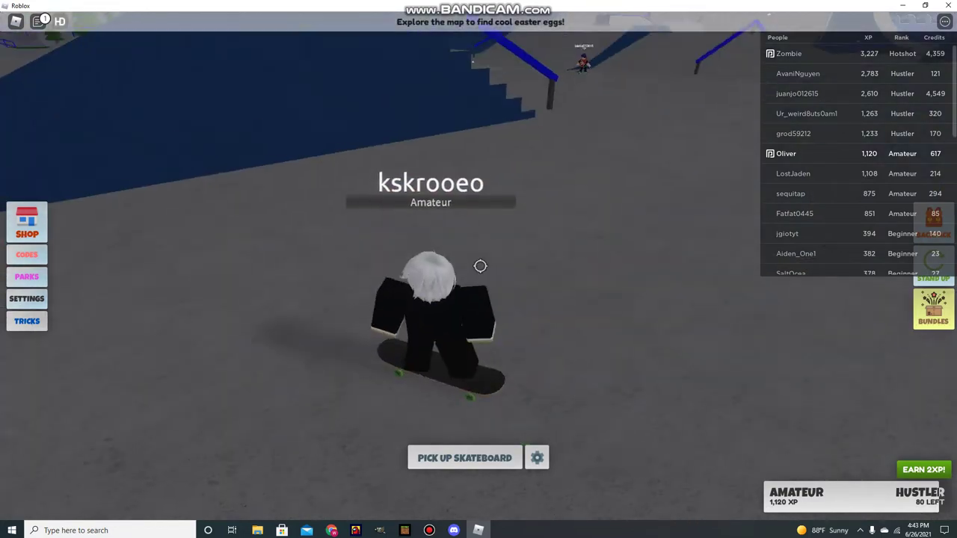
key(w)
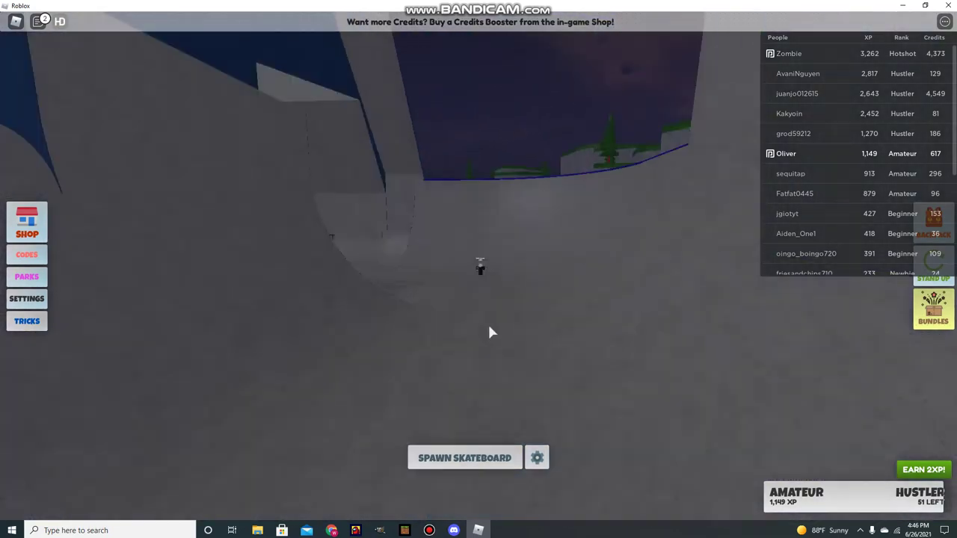
scroll(487, 322, up, 5)
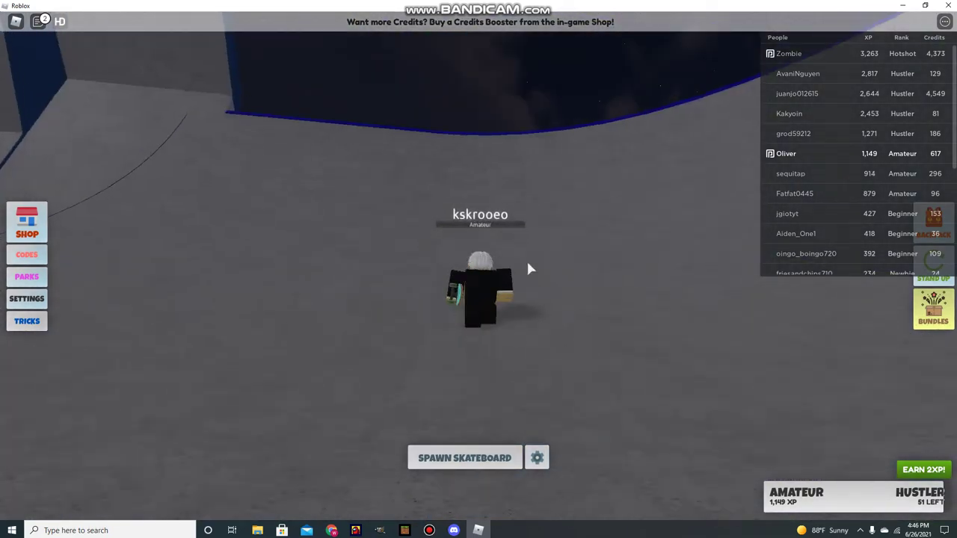
Walk the skateboard up over the park ramps to the top of the tall ramp
key(w)
key(w)
key(w)
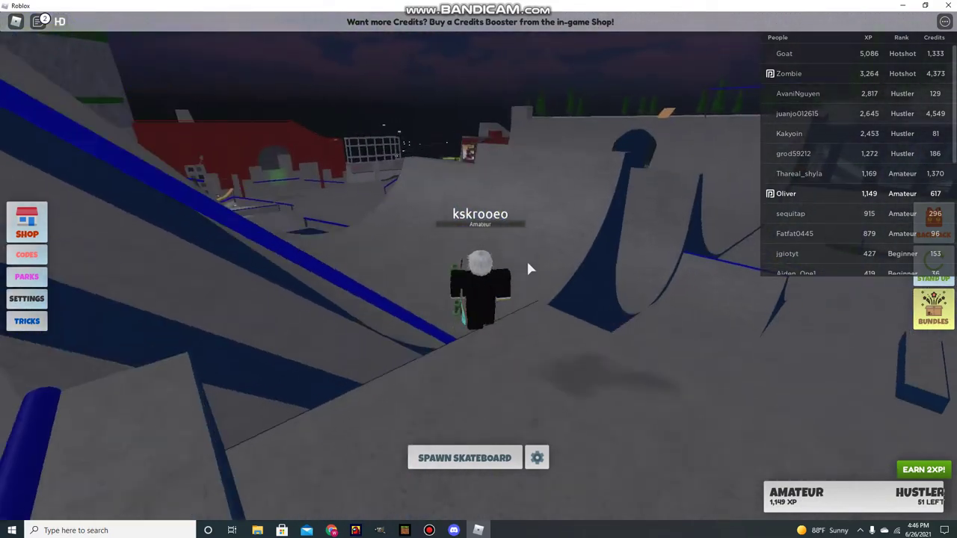
key(w)
key(w)
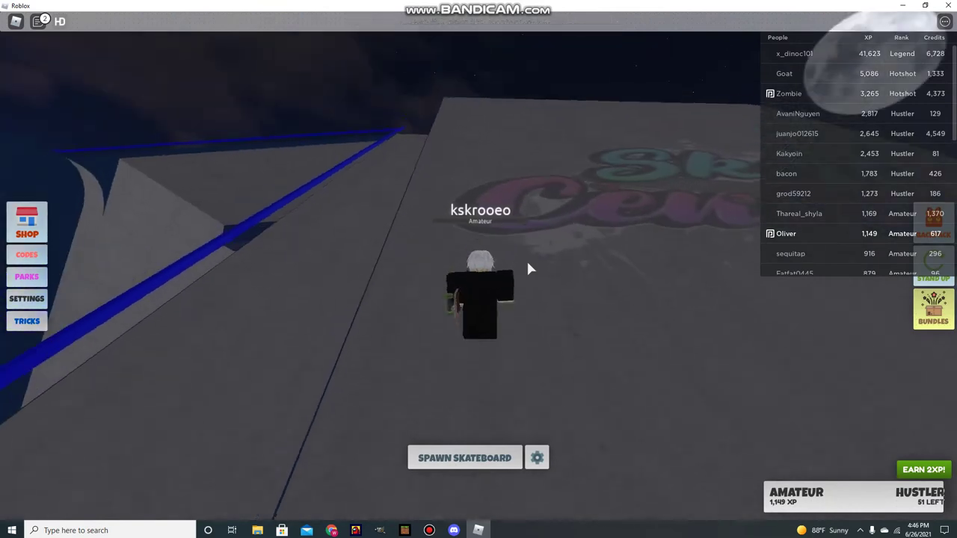
key(w)
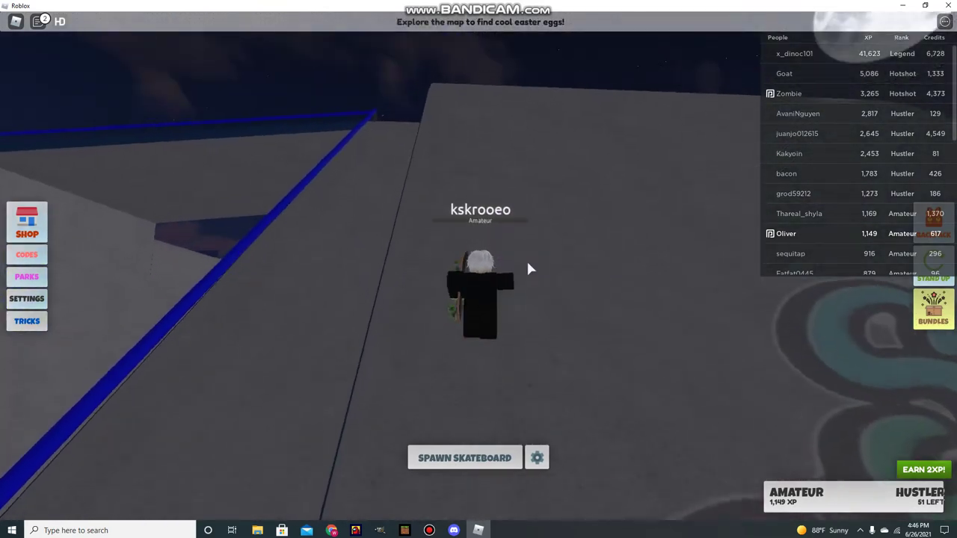
key(w)
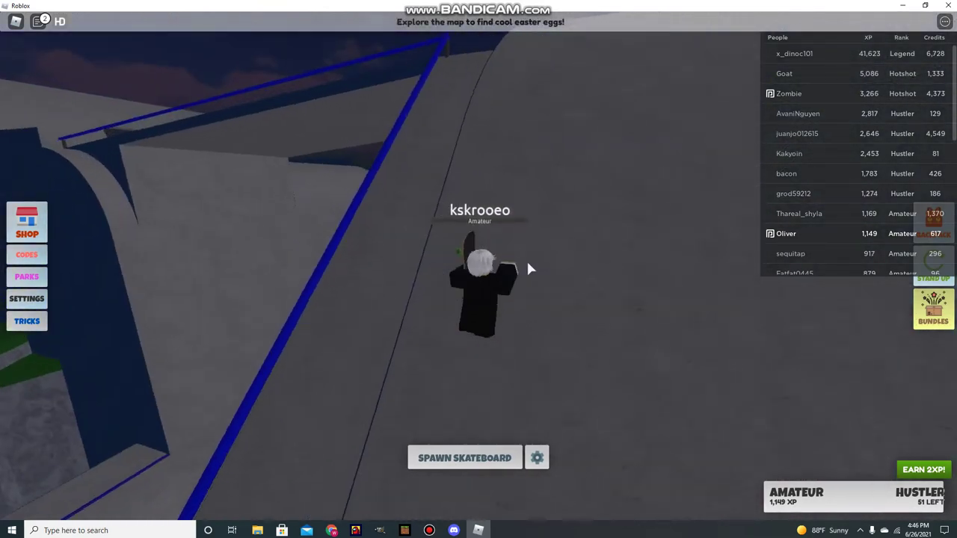
key(w)
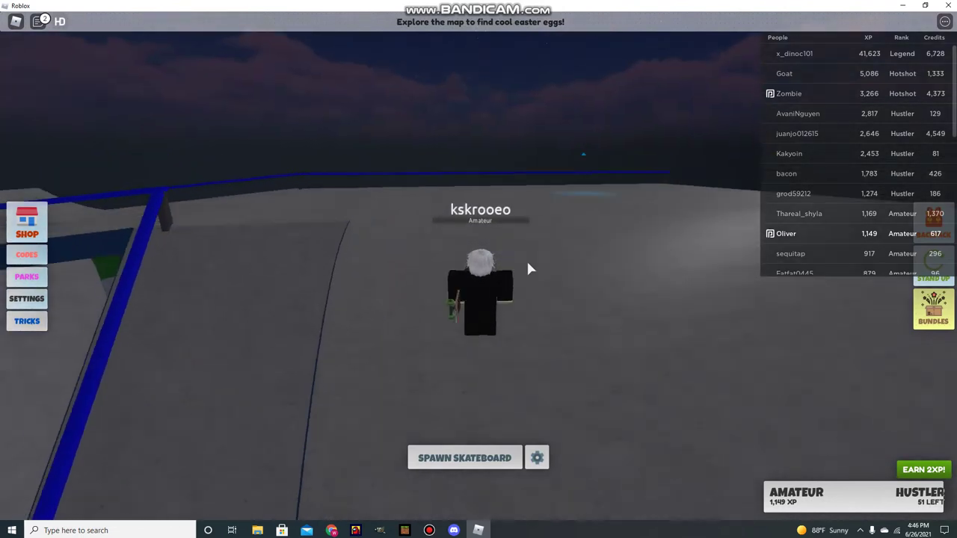
key(w)
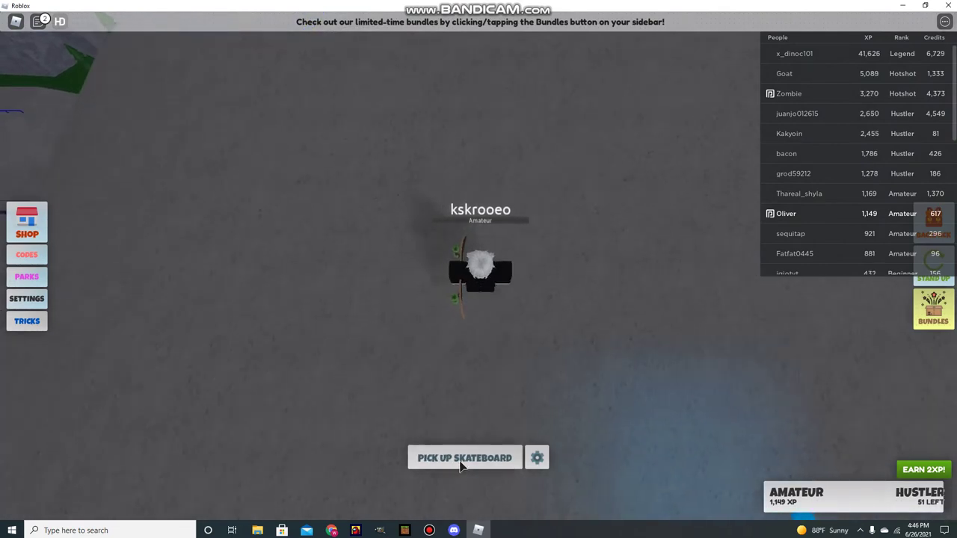
Ride down the tall ramp toward the VIP area, do a jump trick, and orbit around the fallen avatar
key(shift)
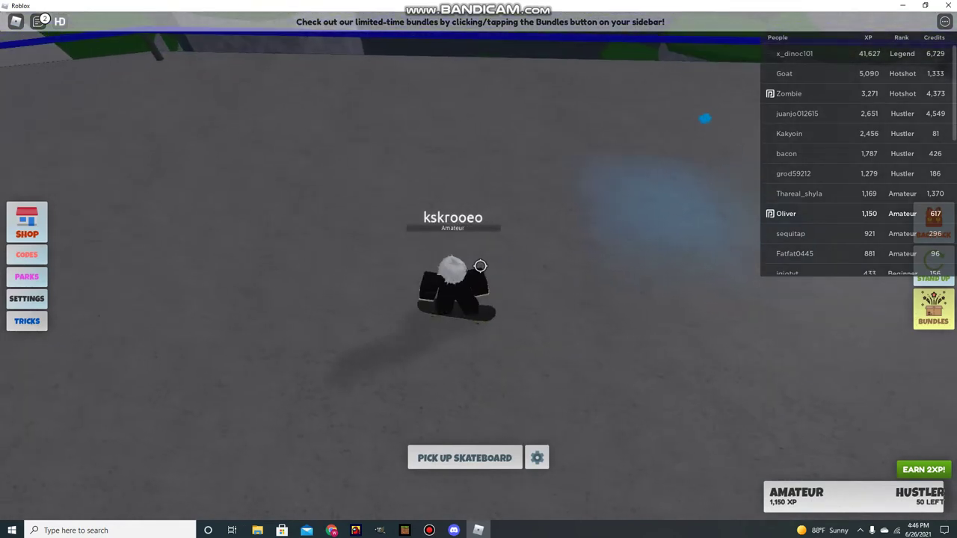
key(w)
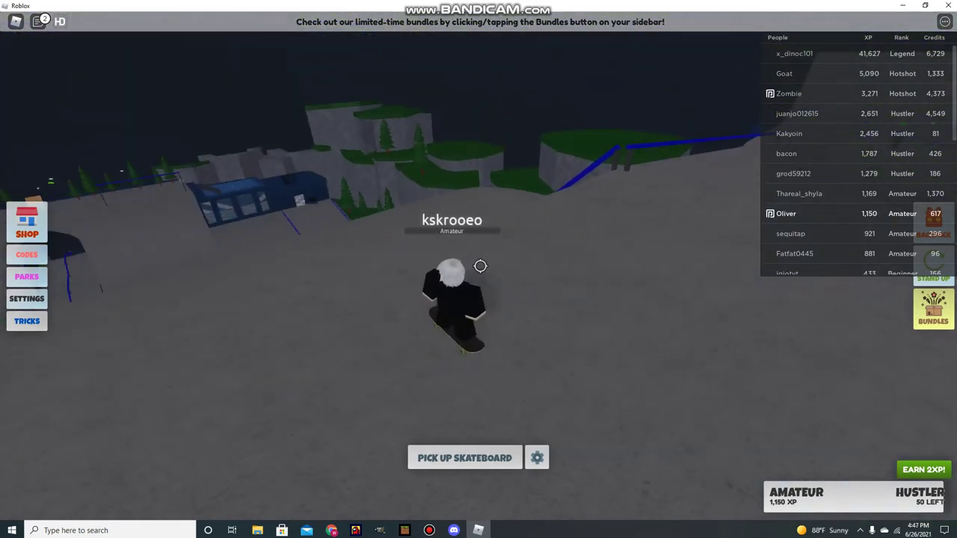
key(w)
key(w)
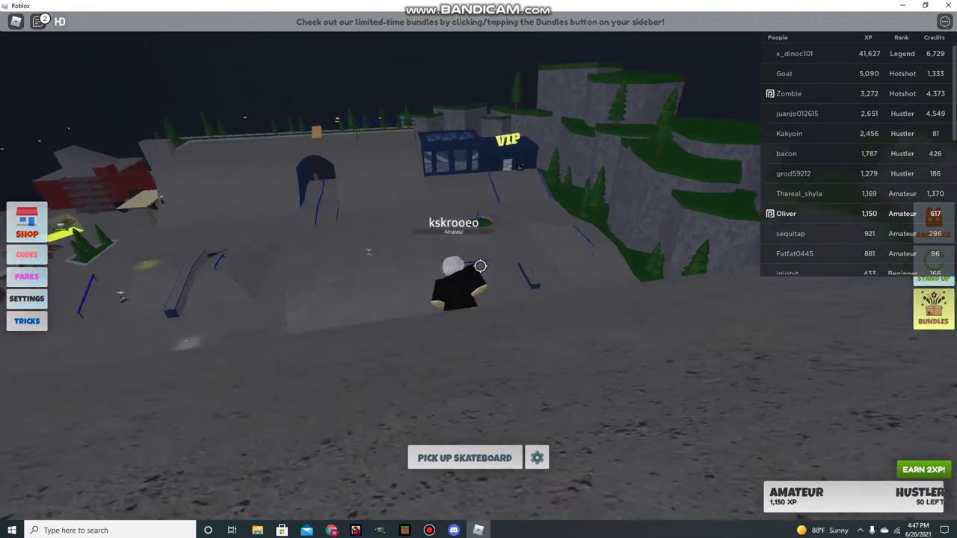
key(w)
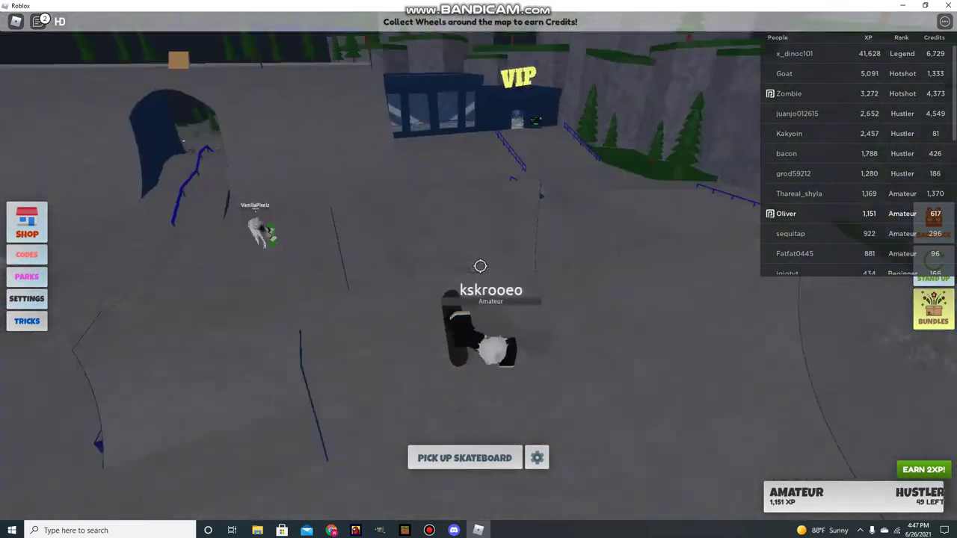
key(w)
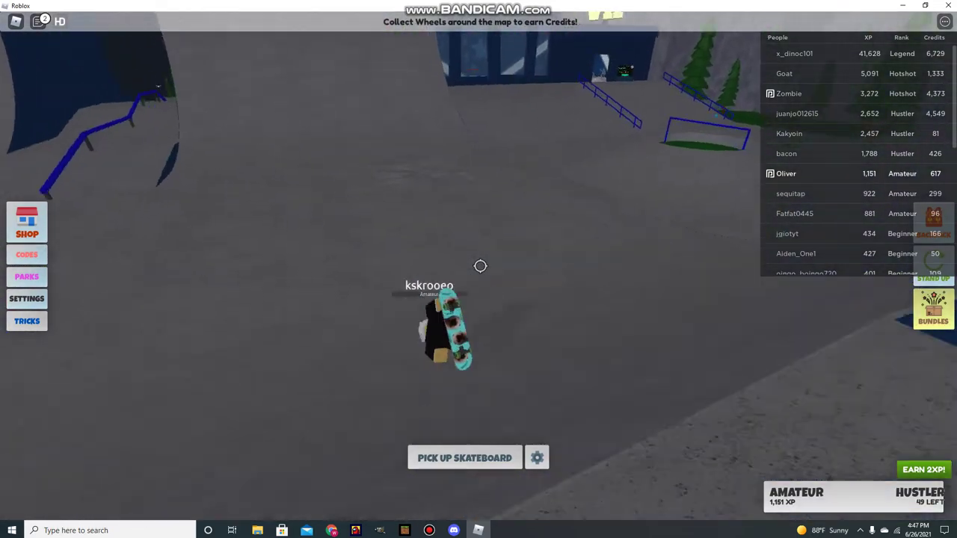
drag(480, 266, 480, 266)
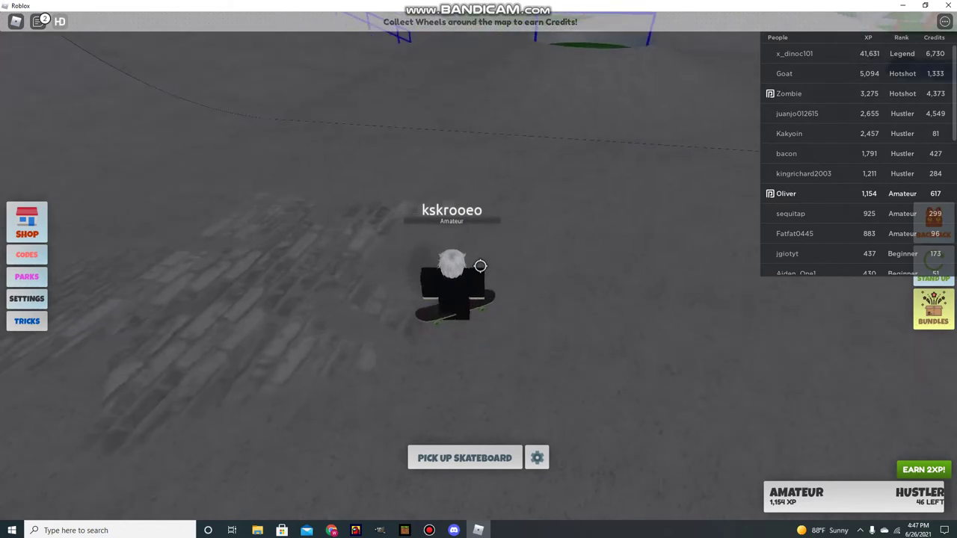
Pick up the skateboard to carry it on foot
click(454, 462)
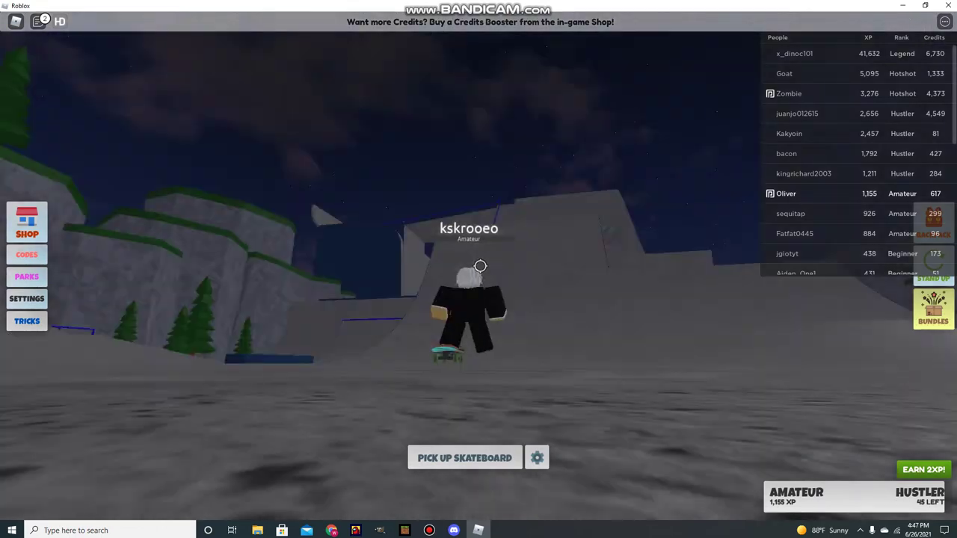
right_click(480, 266)
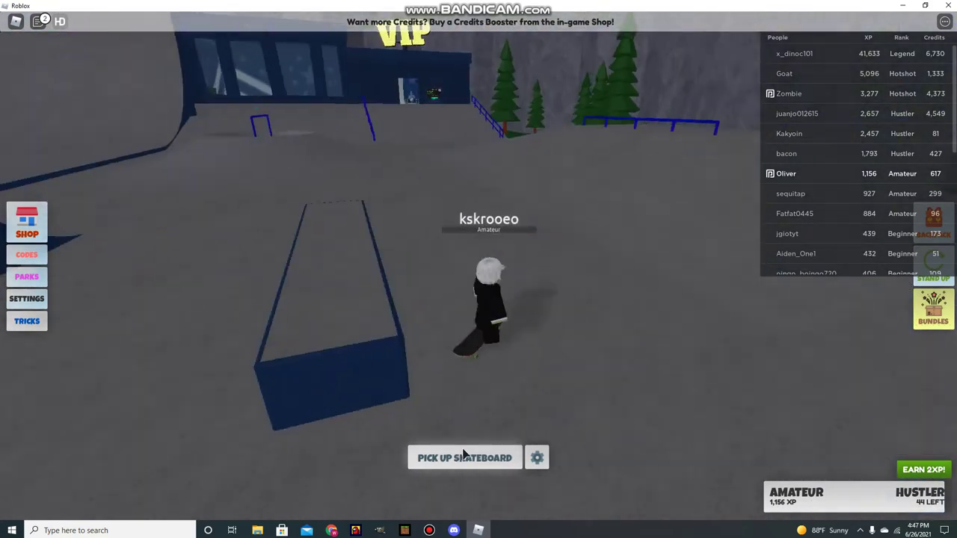
click(467, 455)
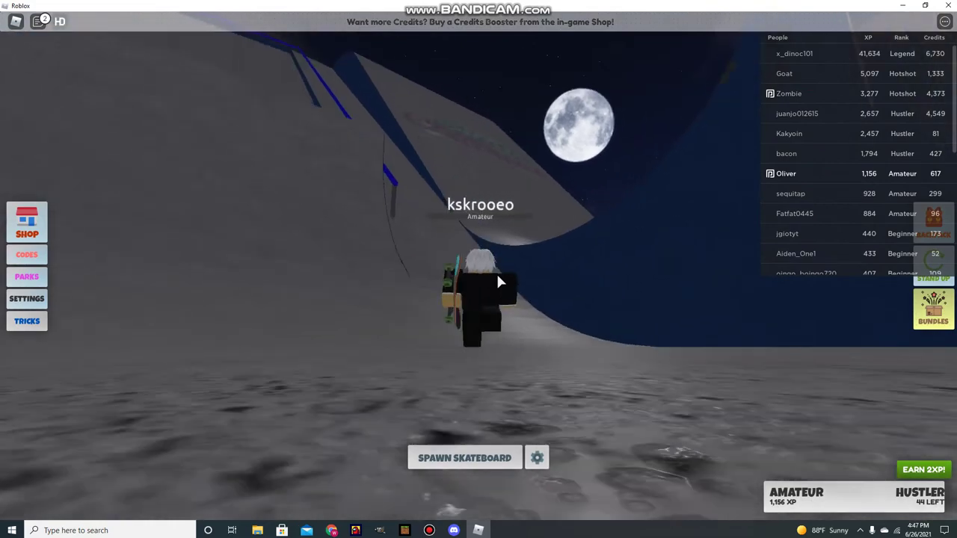
scroll(495, 271, down, 5)
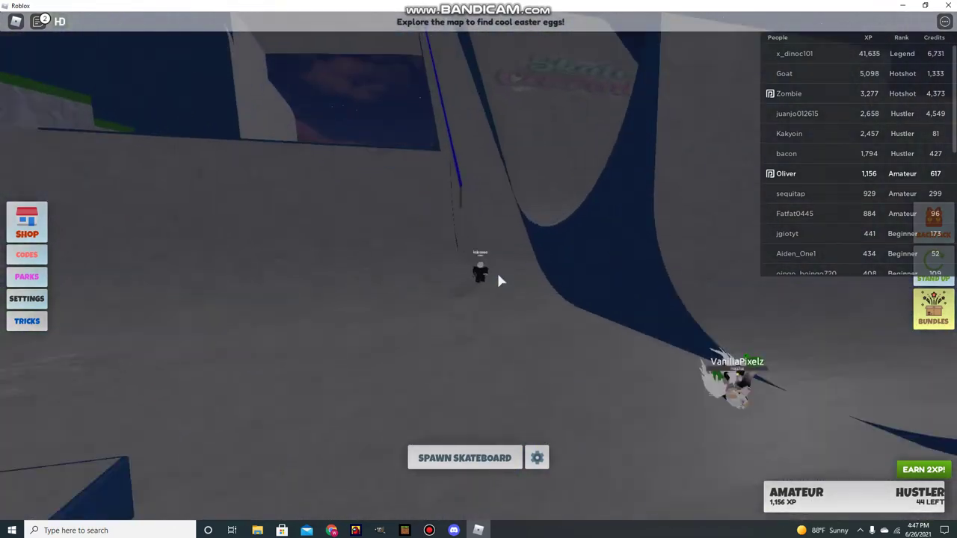
scroll(496, 270, up, 5)
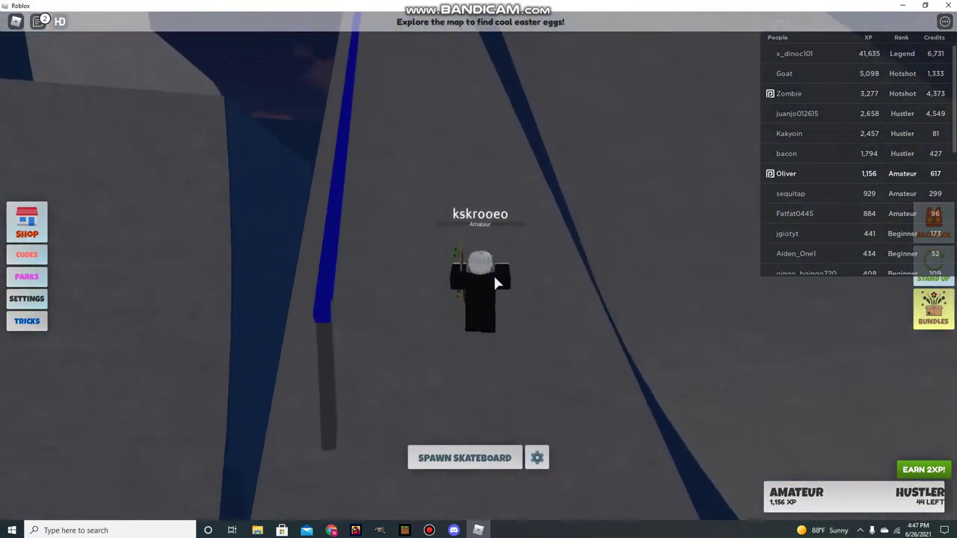
Carry the board up the tall ramp and collect the Rare Wheels for +7 credits, reaching 624
key(w)
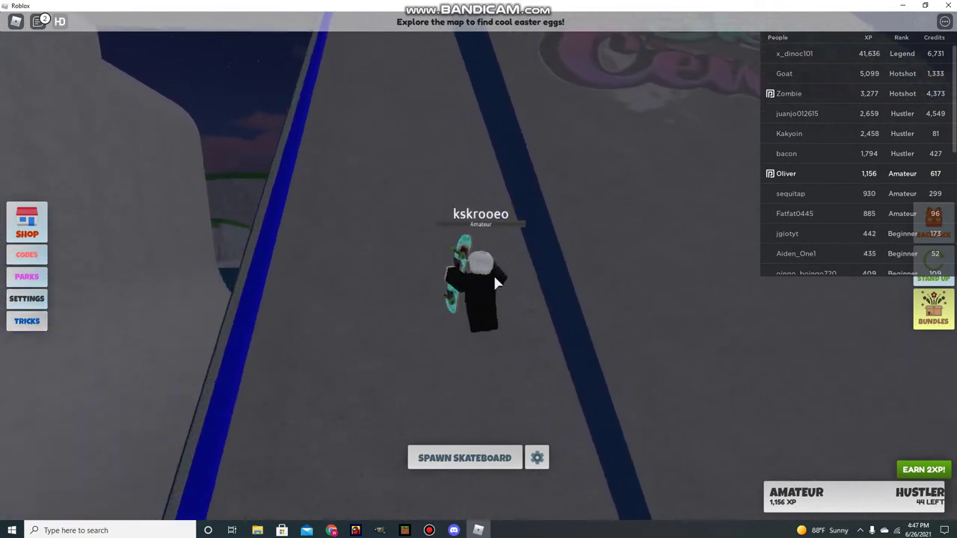
key(w)
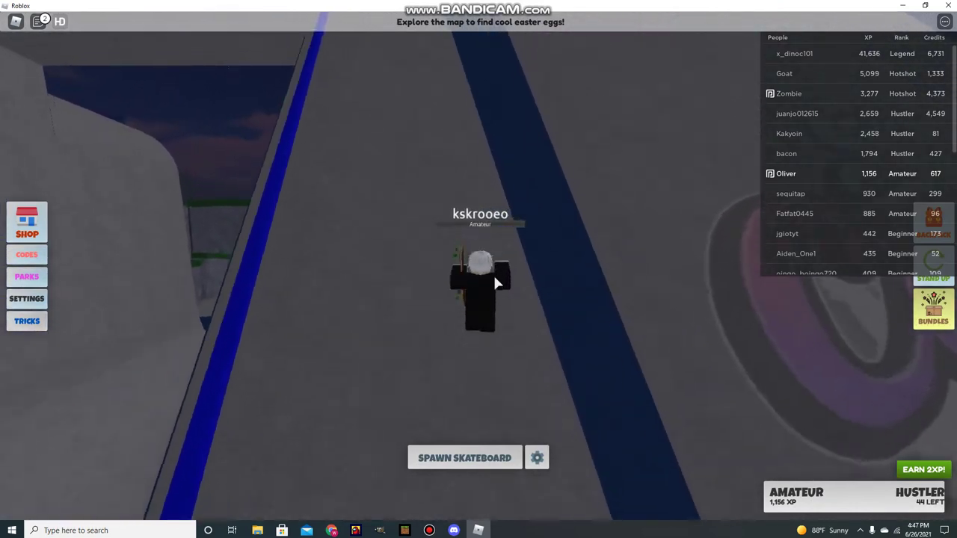
key(w)
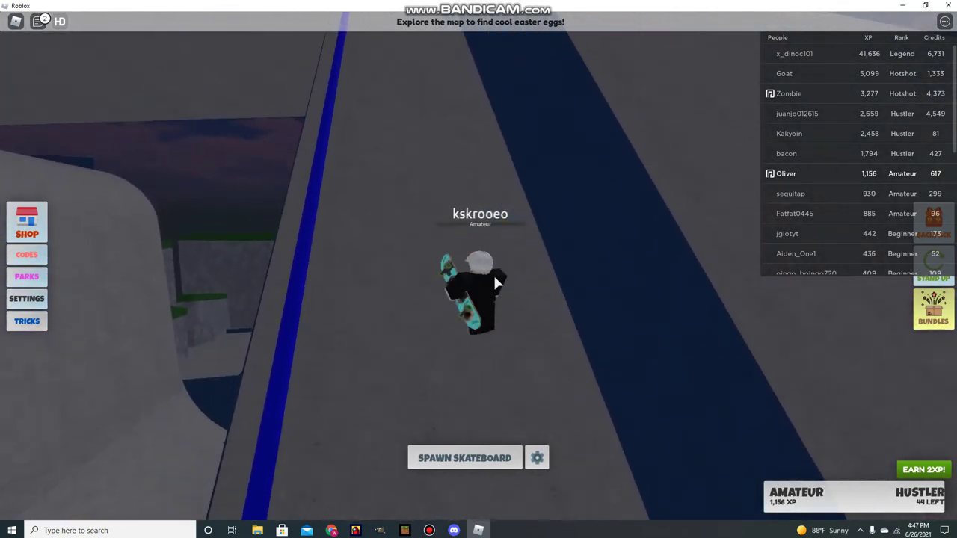
key(w)
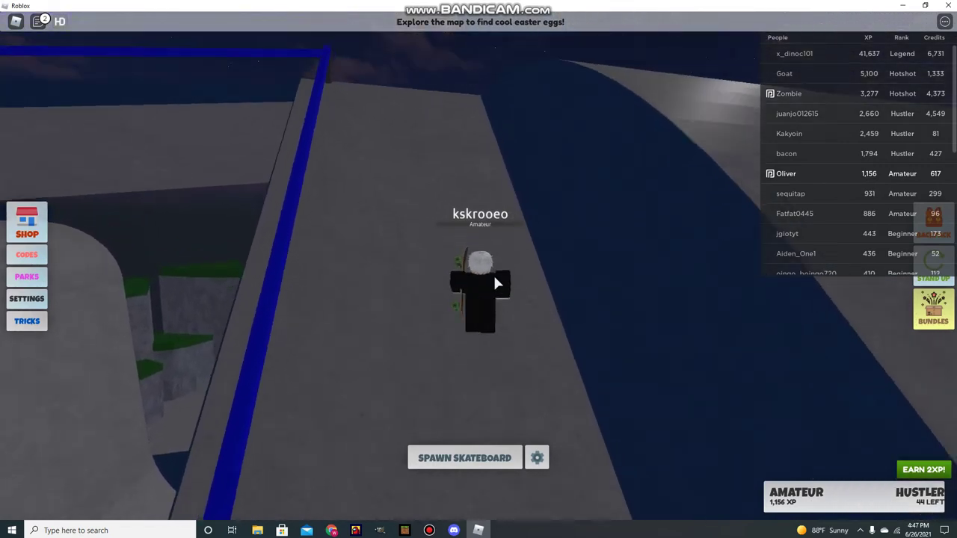
key(w)
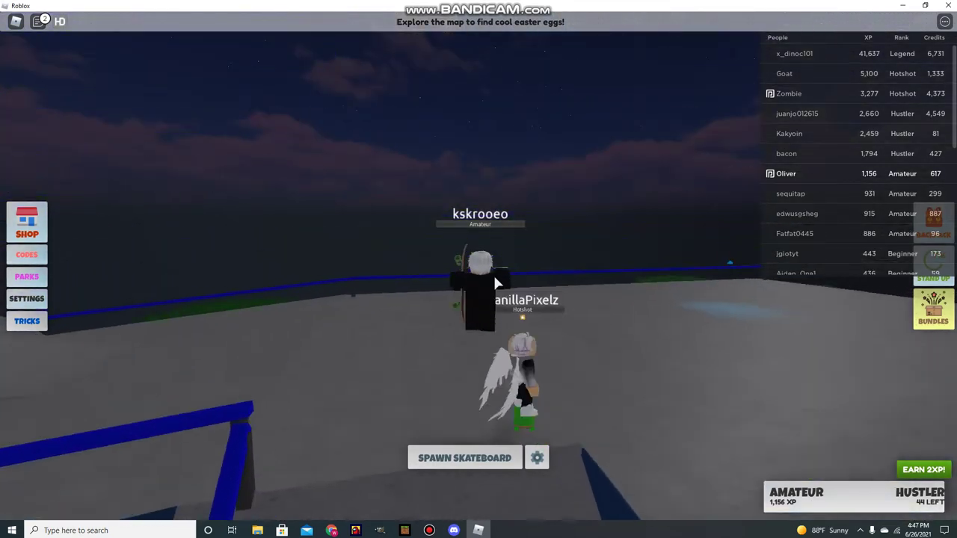
key(w)
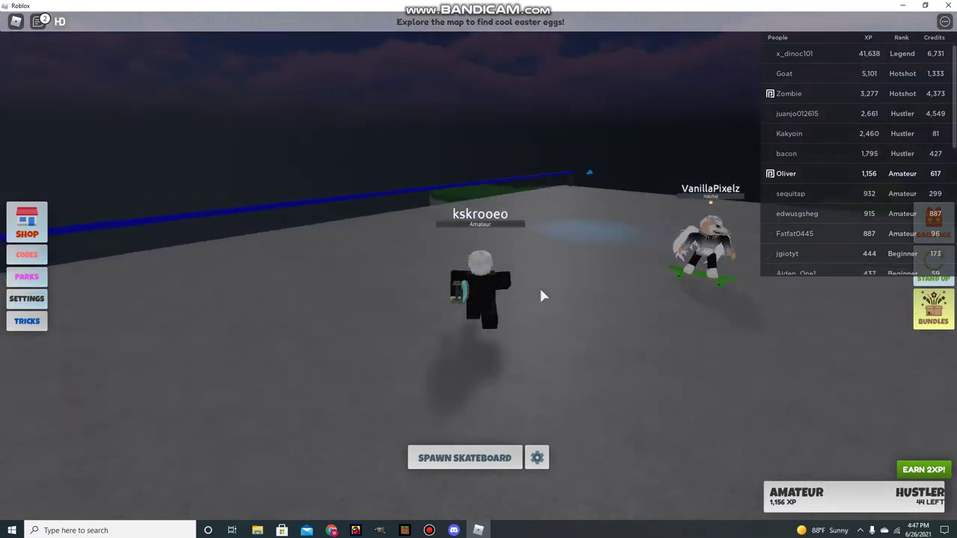
key(w)
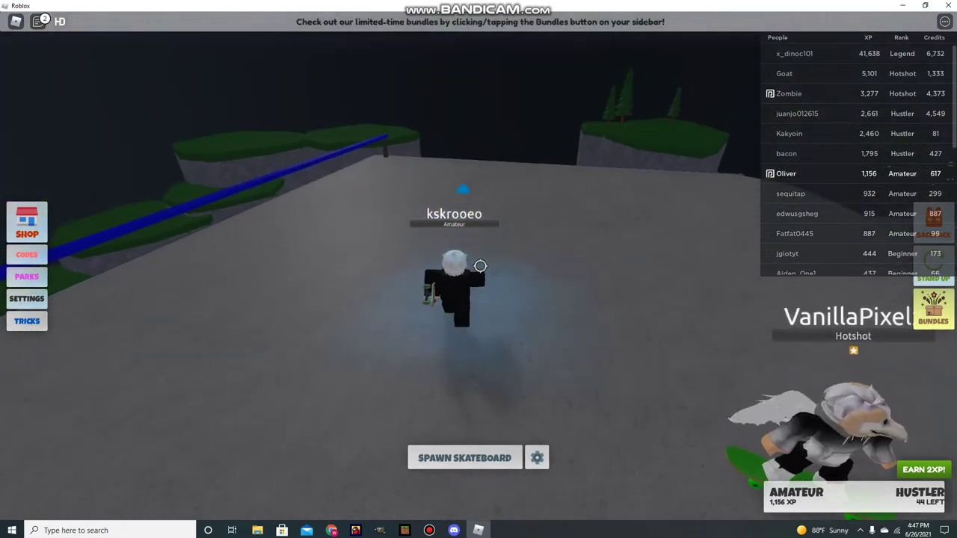
key(w)
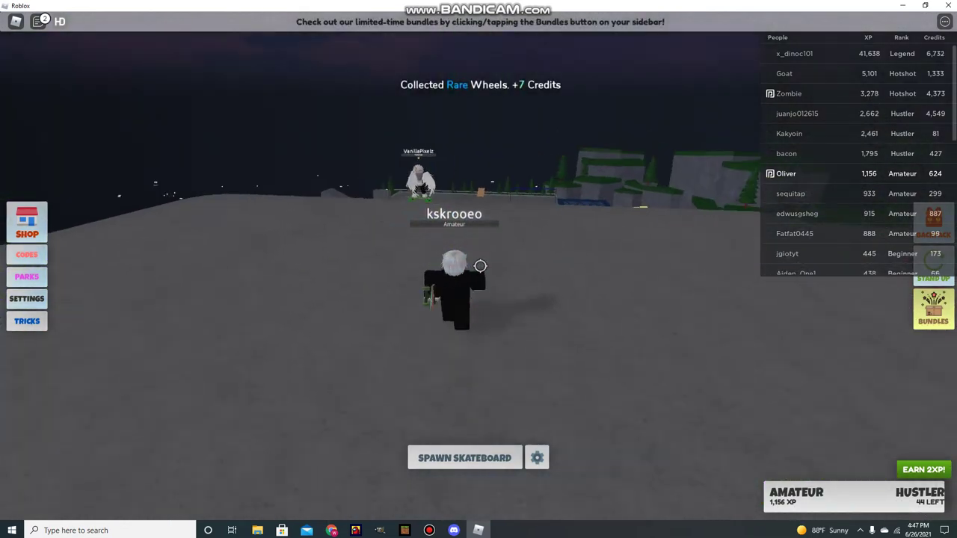
Walk back across the ramp deck toward the skate park, viewing from above
key(w)
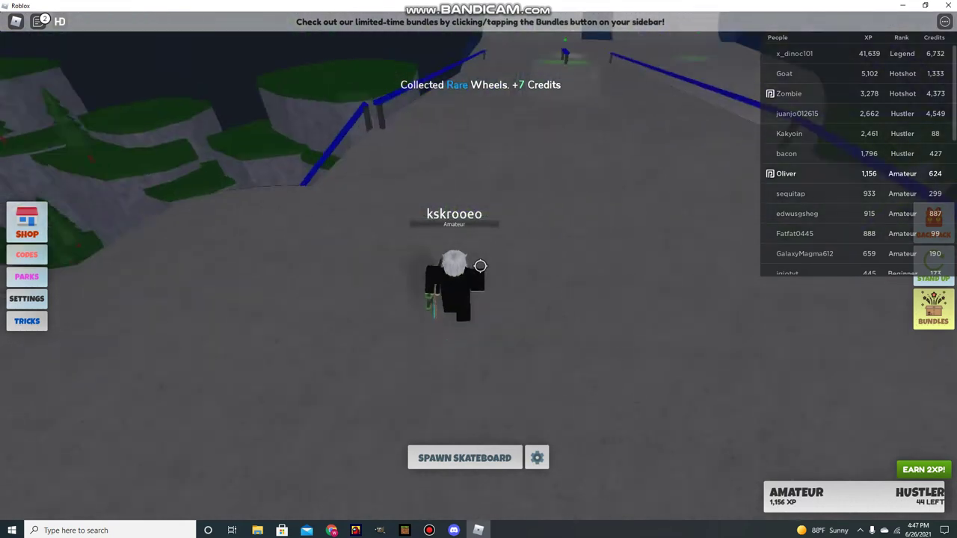
key(w)
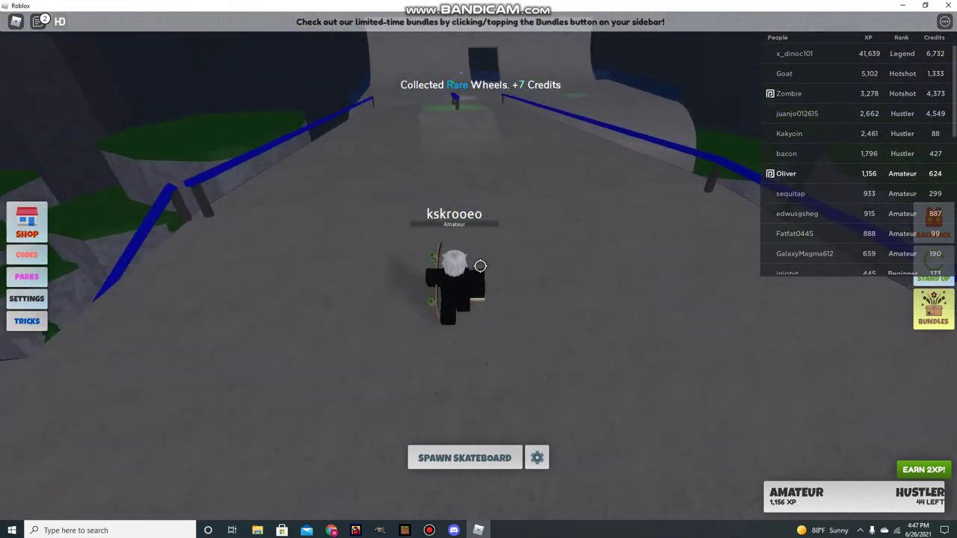
drag(482, 268, 481, 265)
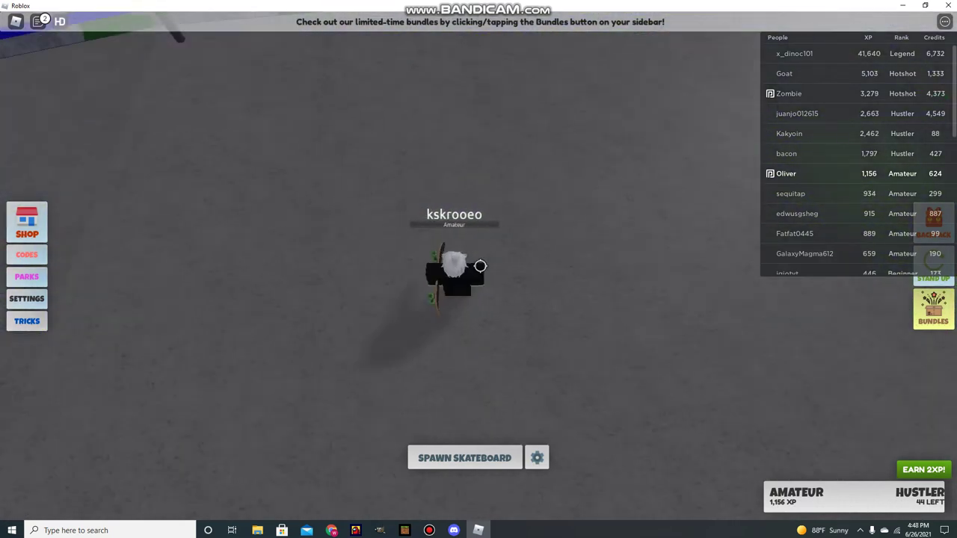
Skate onto the blue rail, grind along it and ride off across the park
drag(521, 436, 480, 267)
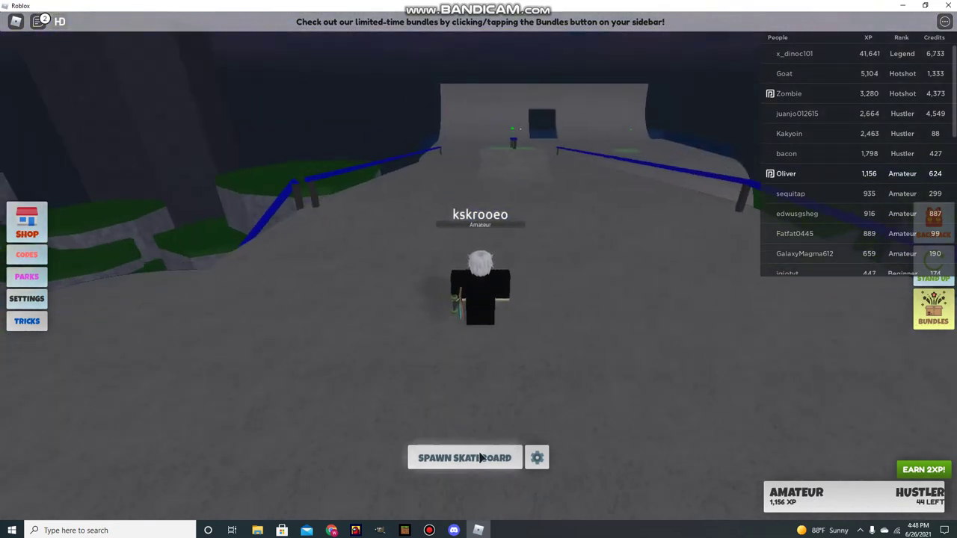
drag(500, 431, 480, 266)
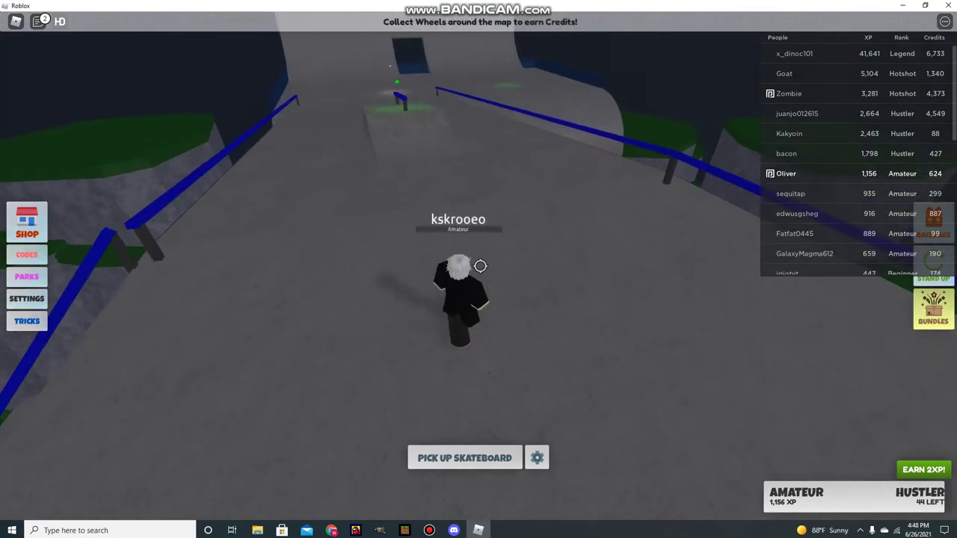
key(w)
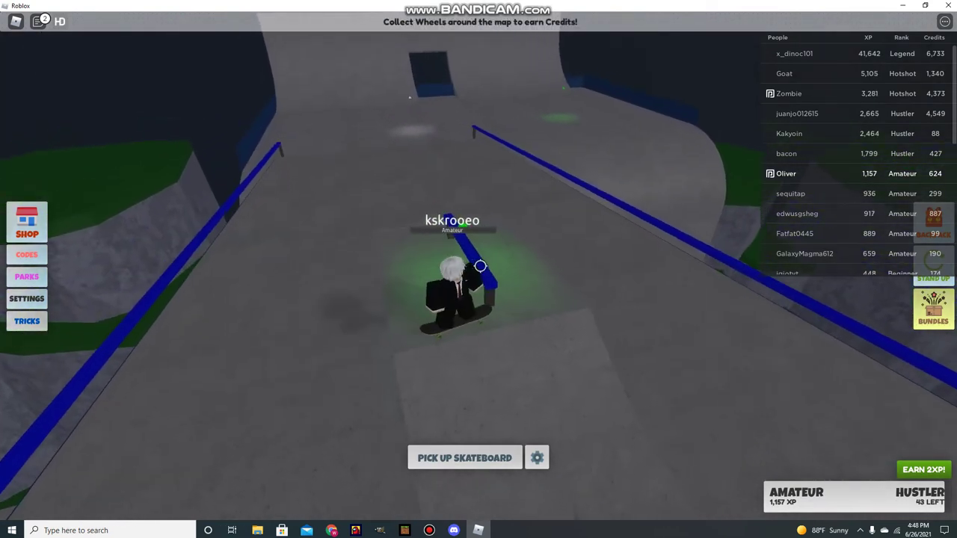
key(w)
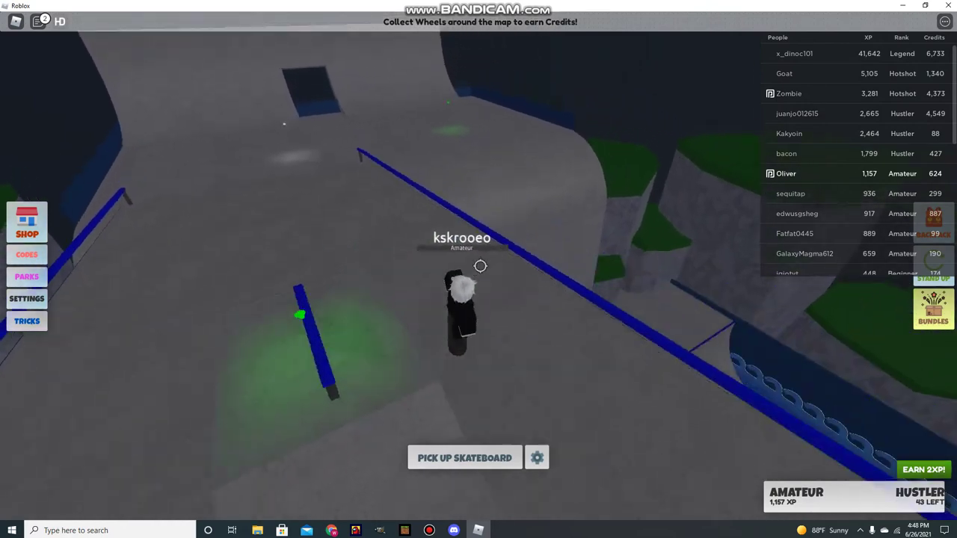
key(w)
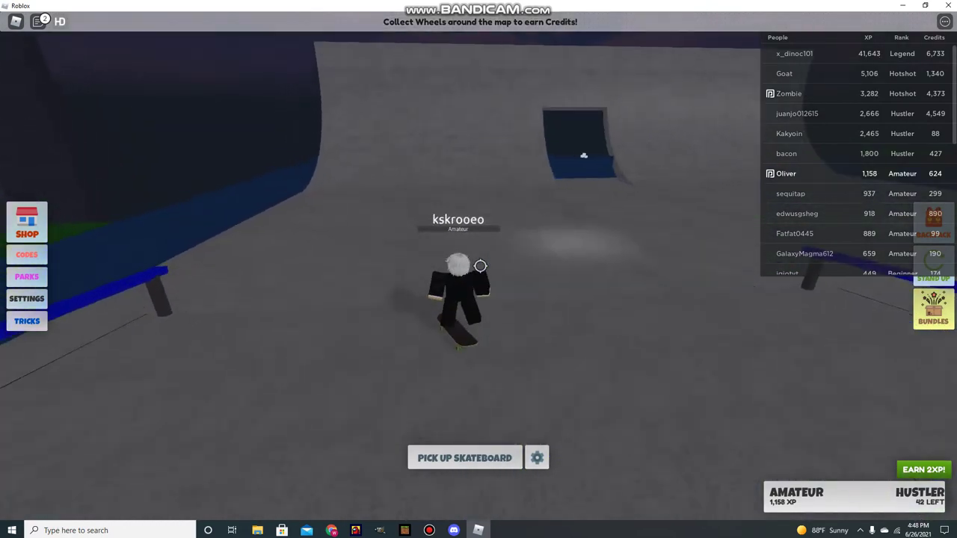
Skate past the quarter-pipe and blue ramps, raising XP to 1,164
key(w)
key(w)
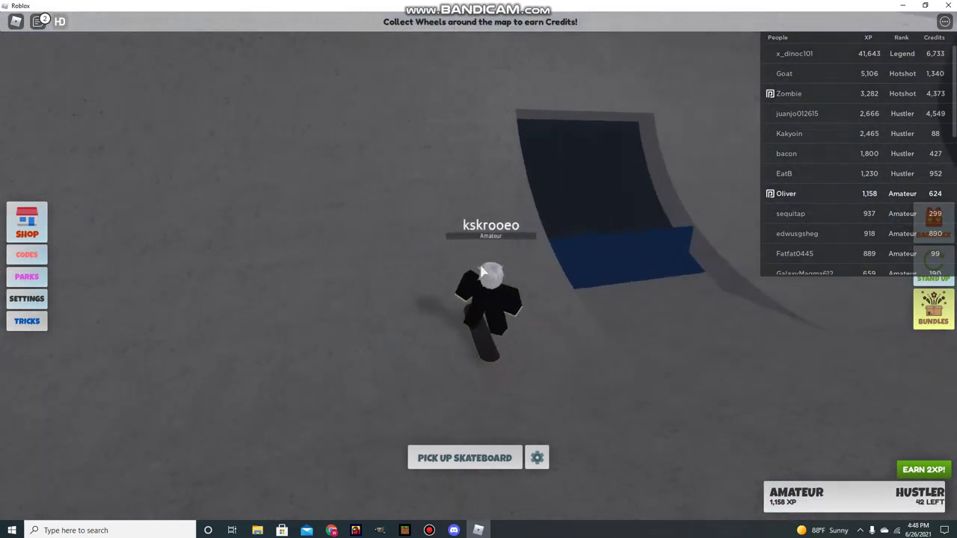
key(w)
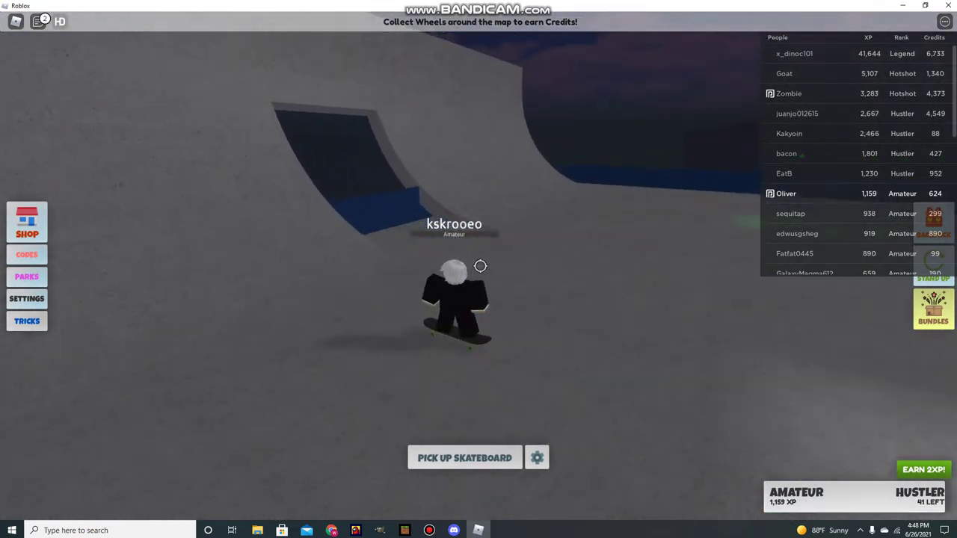
key(w)
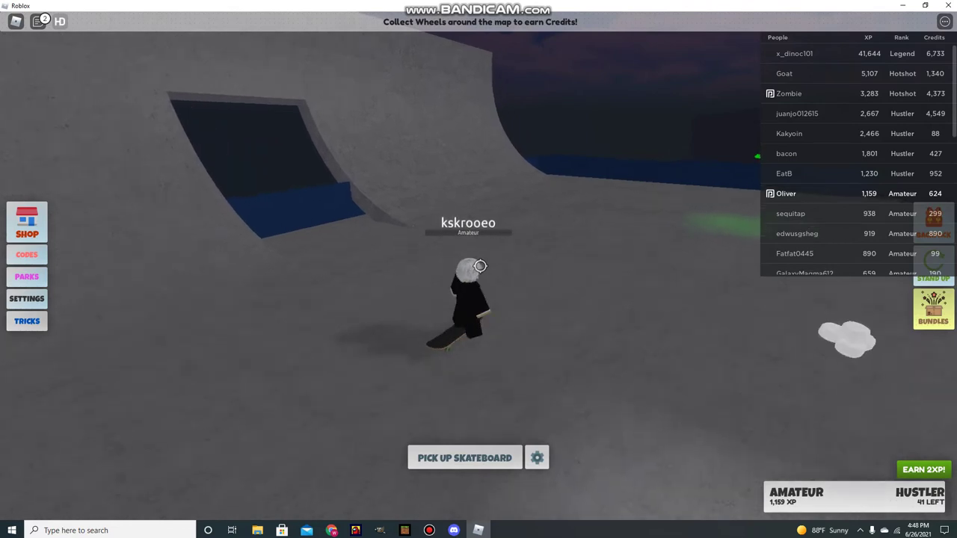
key(w)
key(w)
drag(480, 266, 480, 266)
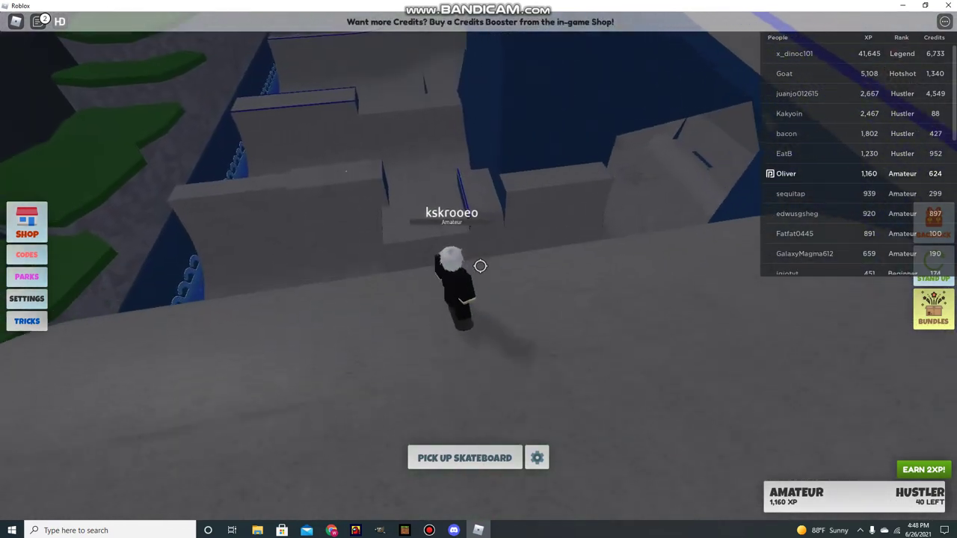
scroll(480, 266, up, 3)
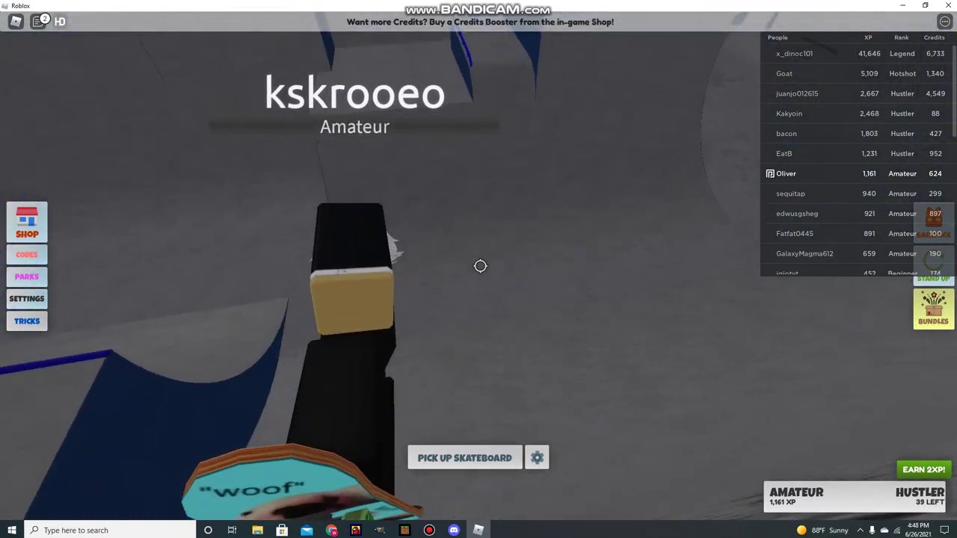
scroll(480, 266, down, 3)
drag(479, 266, 480, 266)
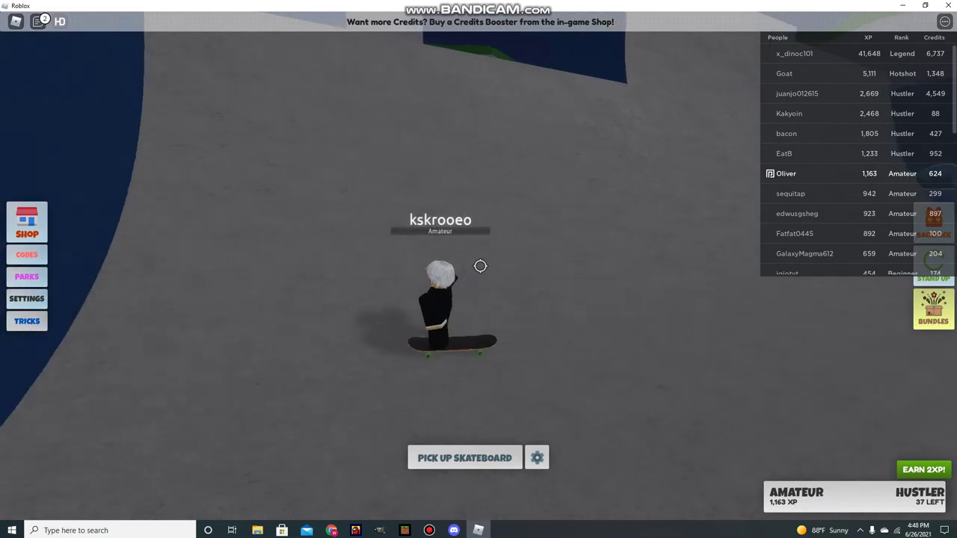
drag(480, 266, 480, 266)
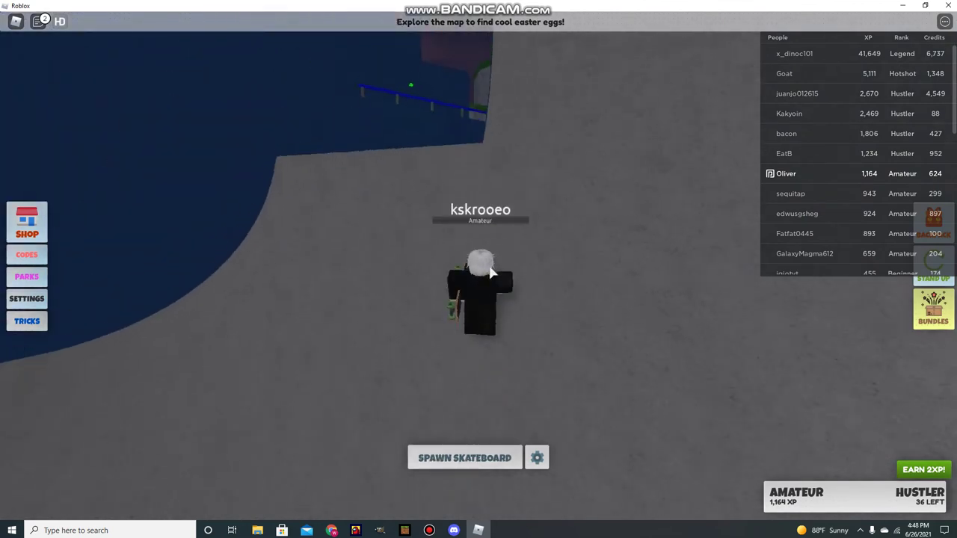
Walk the avatar along the concrete wall and across the bowl floor toward the high ledge
drag(491, 273, 462, 287)
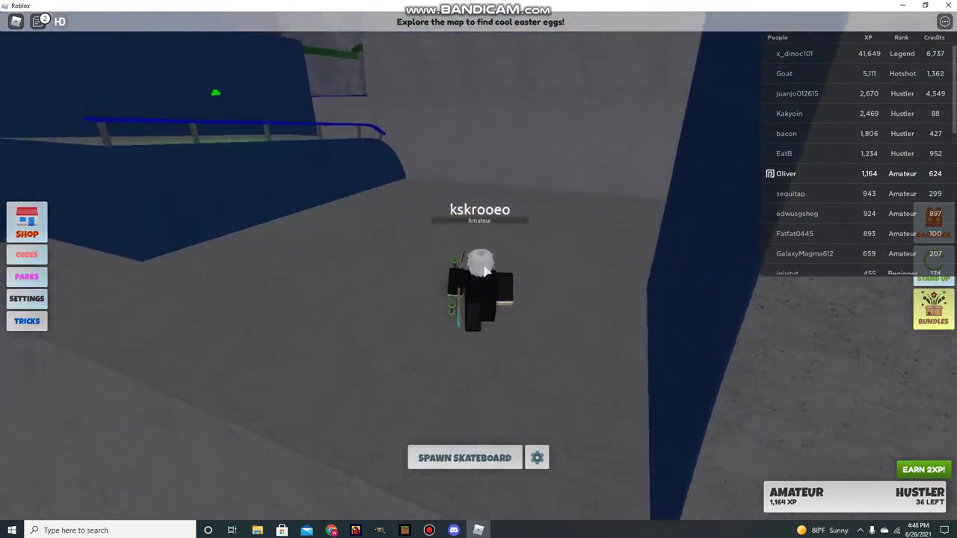
key(w)
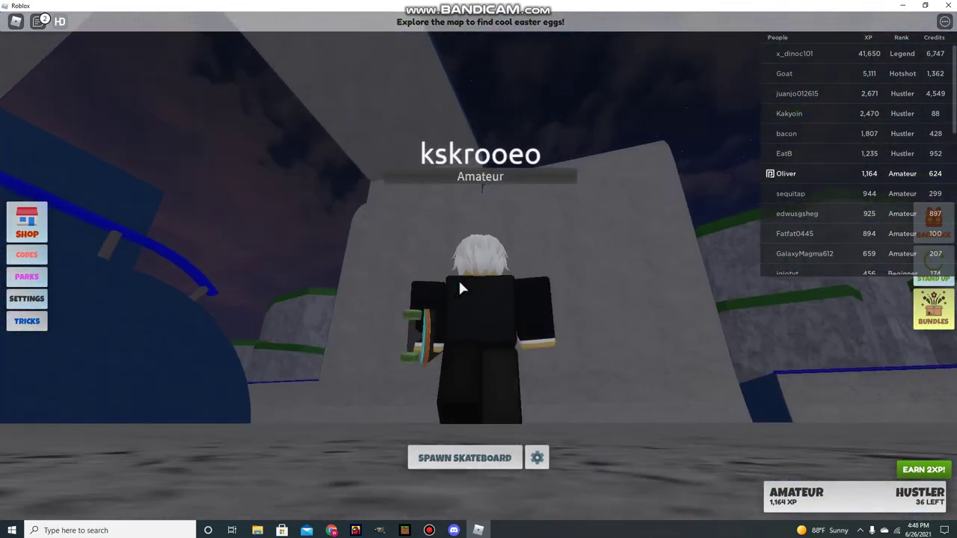
key(w)
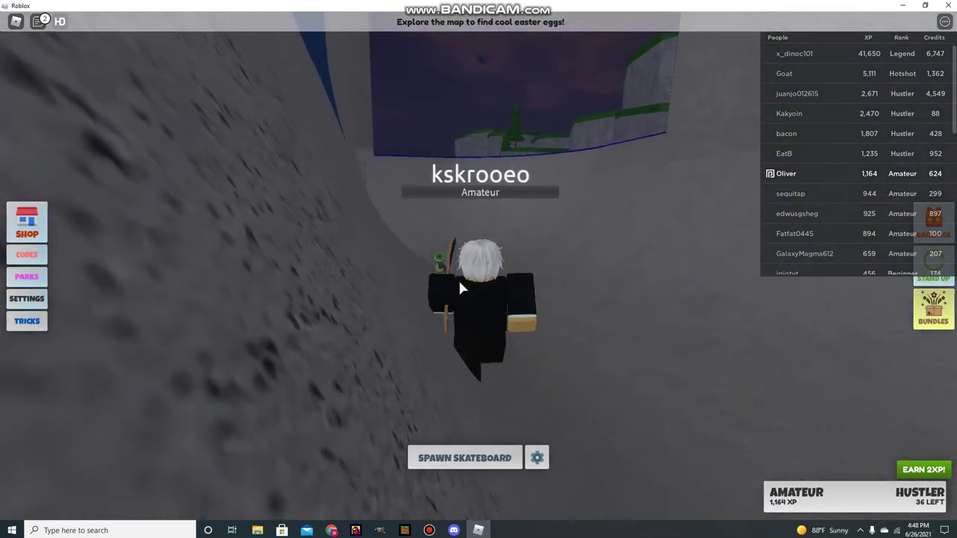
key(w)
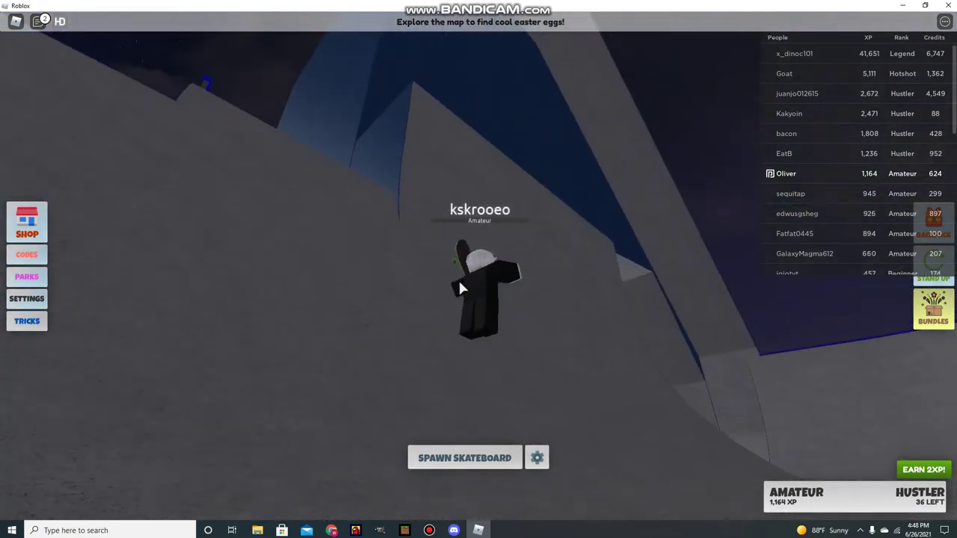
key(w)
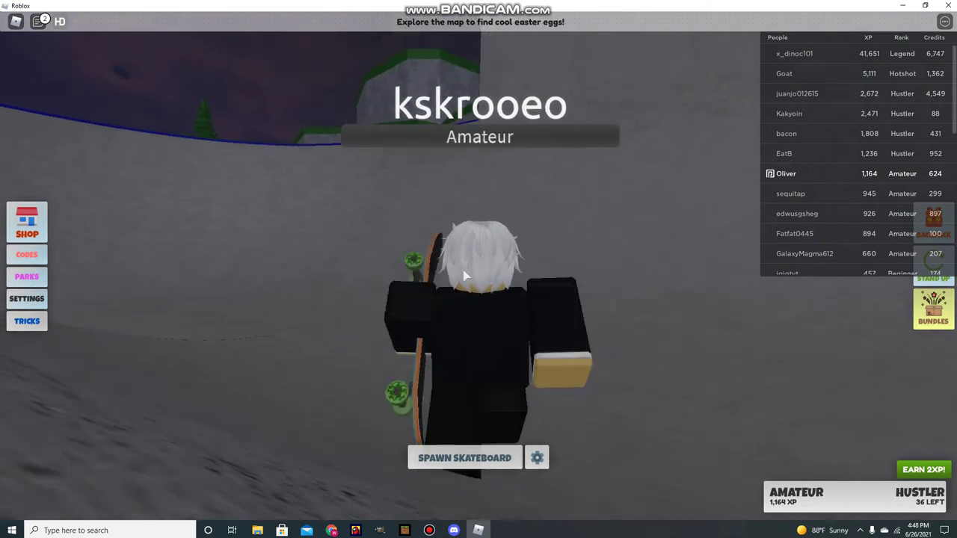
key(w)
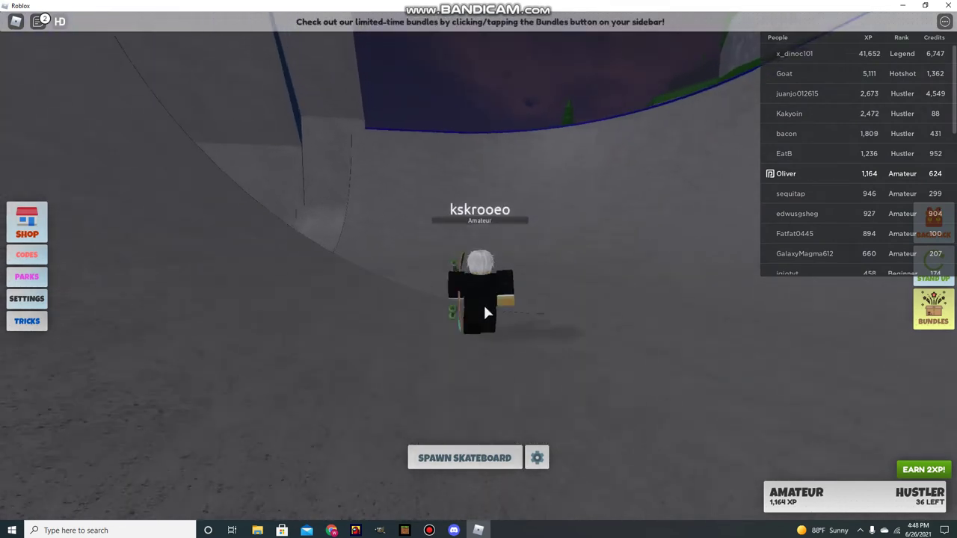
key(w)
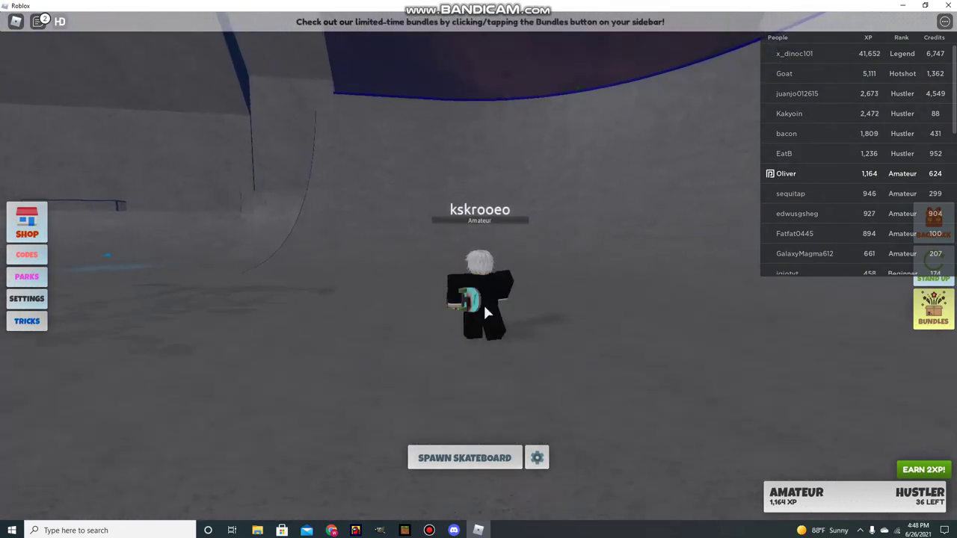
key(w)
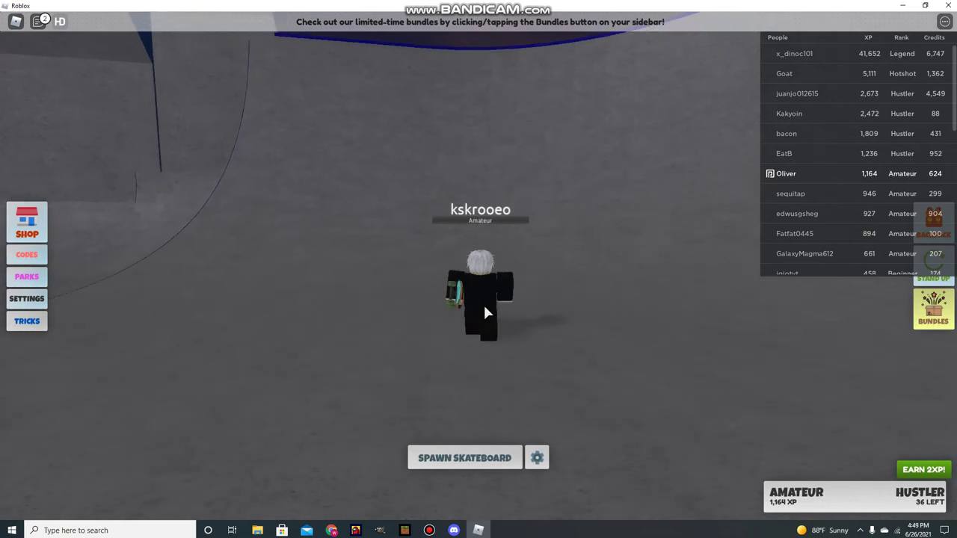
key(w)
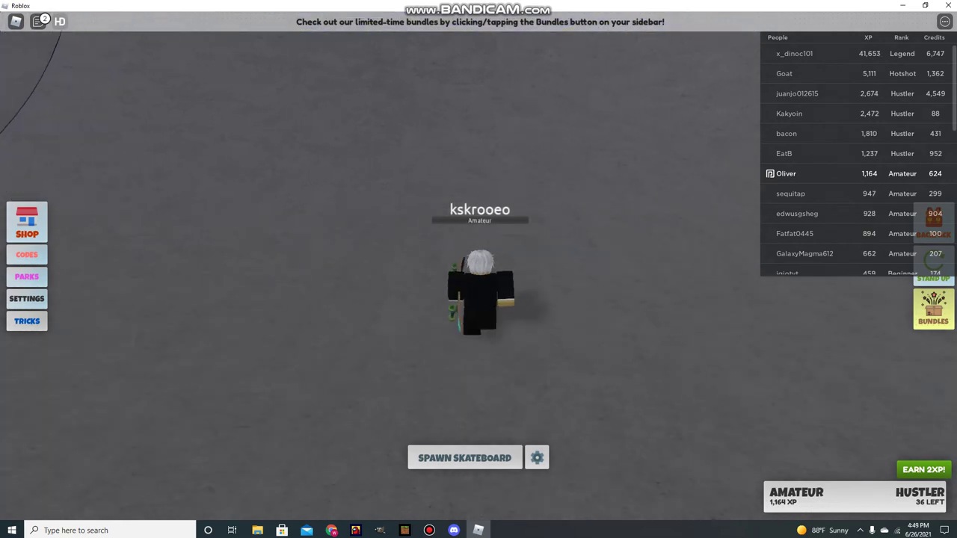
key(w)
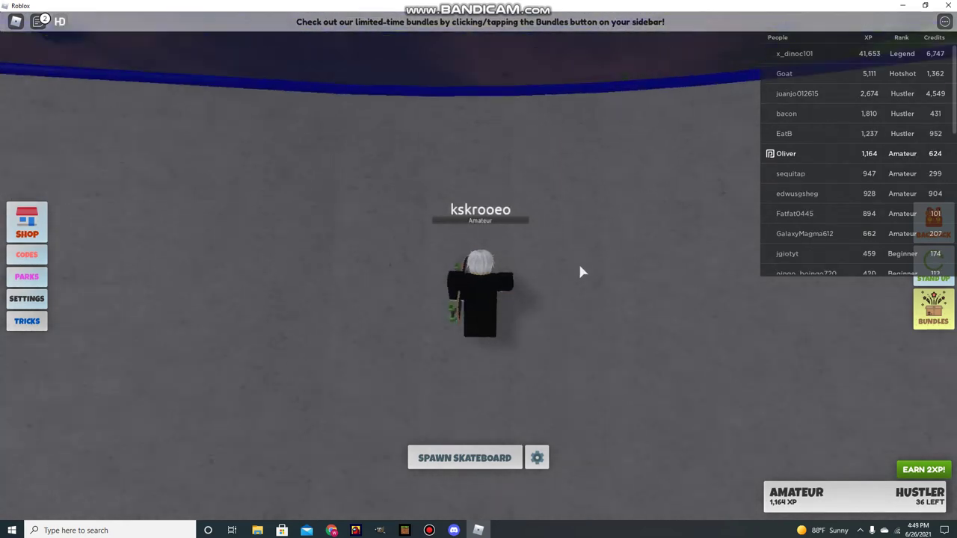
key(w)
Step onto the high ledge, ride down to the upper ramp deck and set the board beside the avatar
key(w)
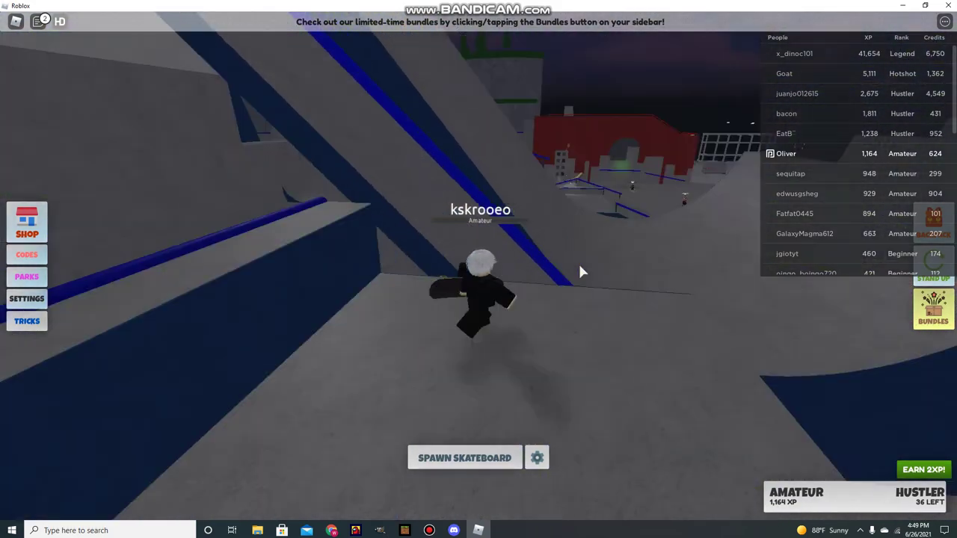
key(w)
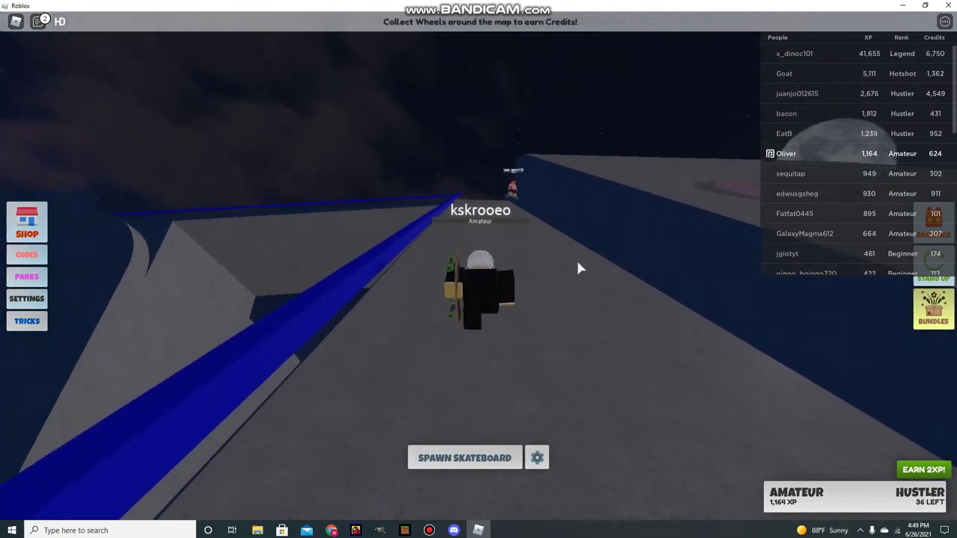
key(w)
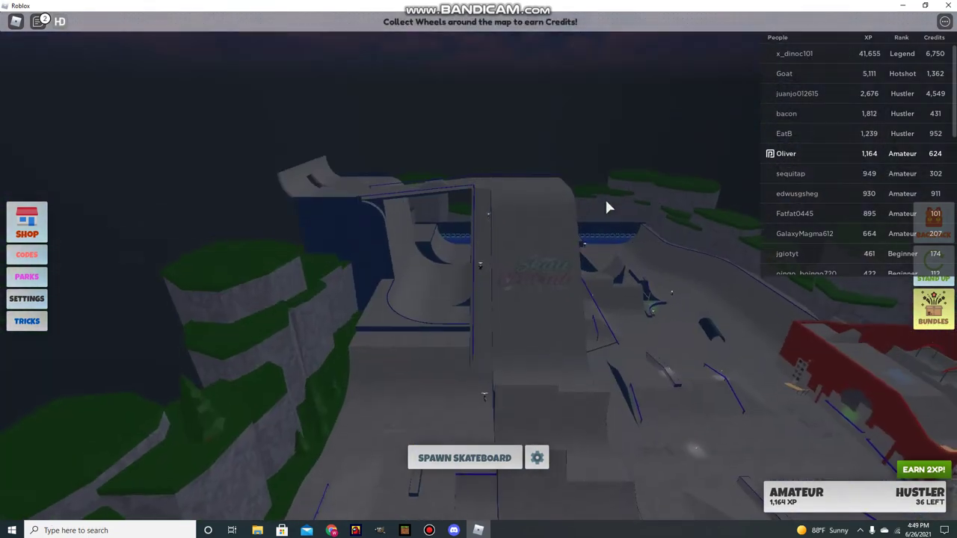
key(w)
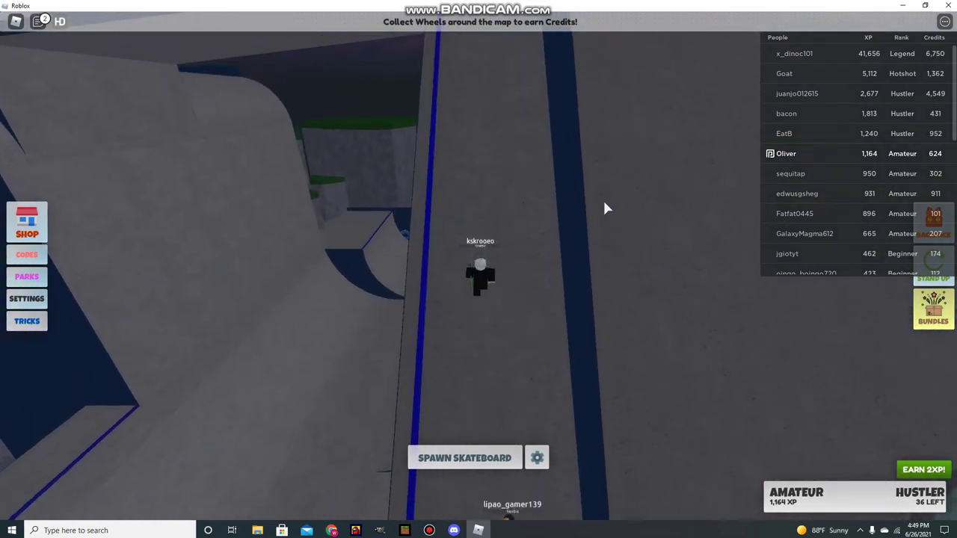
key(w)
key(w)
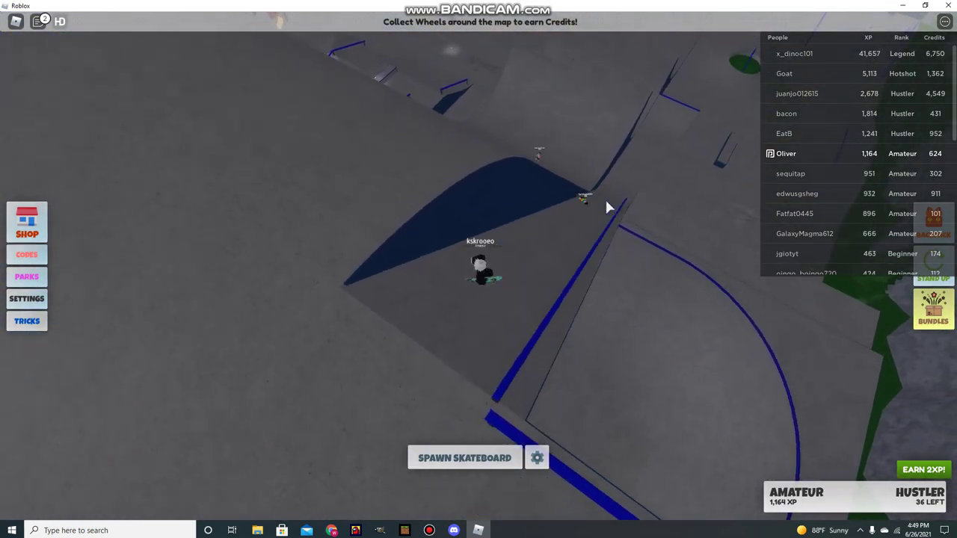
key(w)
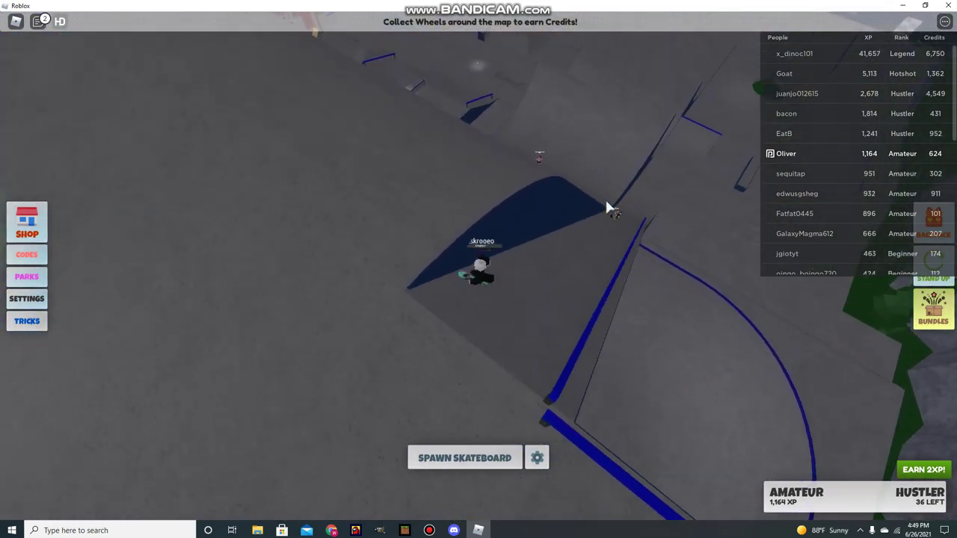
drag(603, 198, 513, 477)
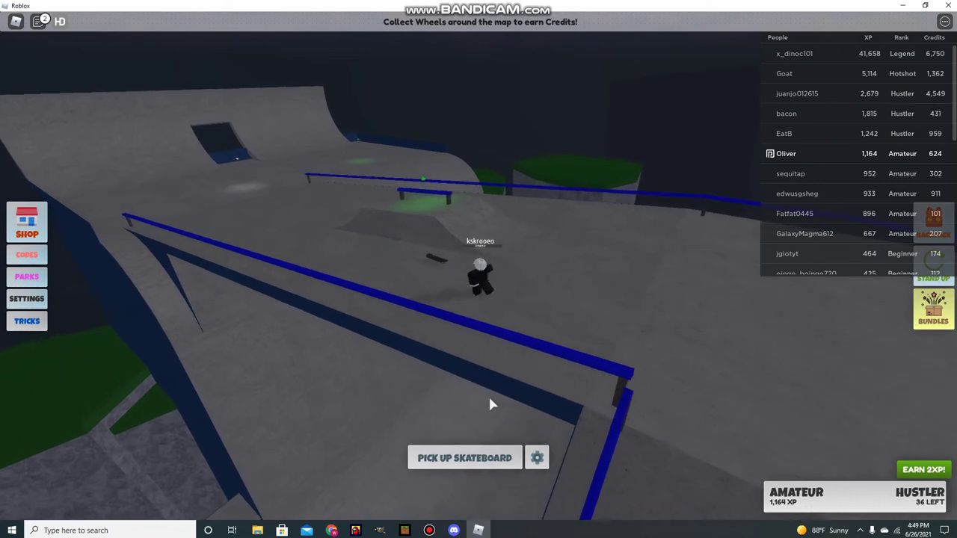
Walk the avatar along the upper deck and turn it to face across the park
mouse_move(488, 395)
mouse_down()
mouse_move(571, 376)
mouse_move(538, 280)
mouse_up()
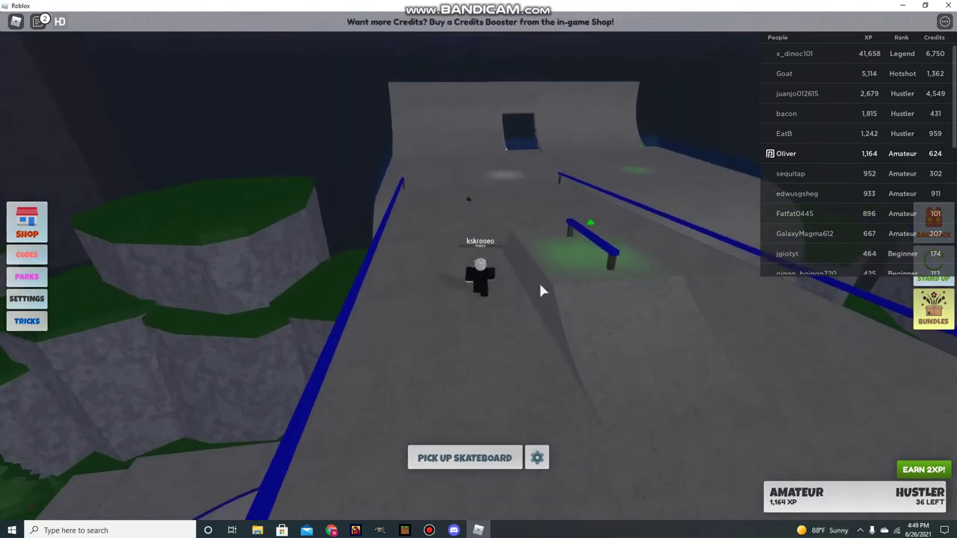
key(w)
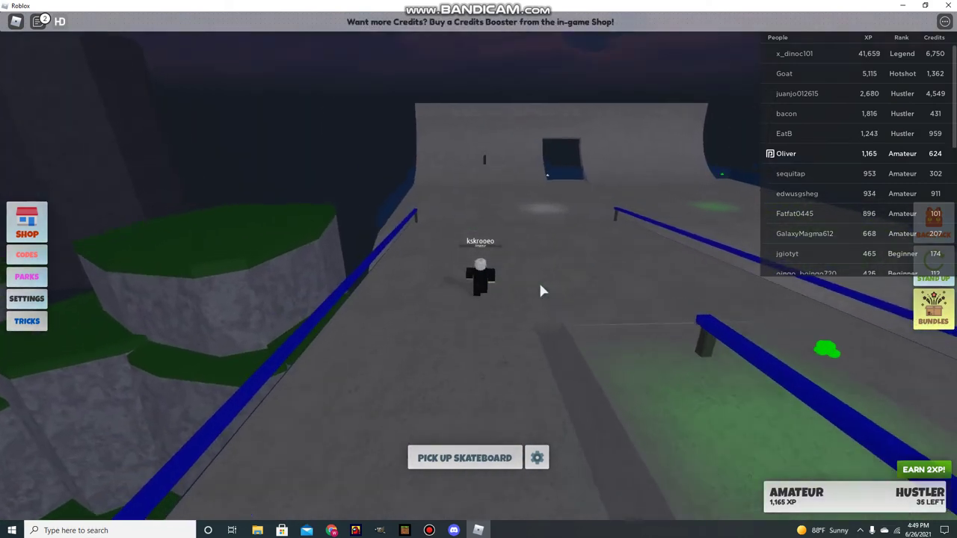
key(w)
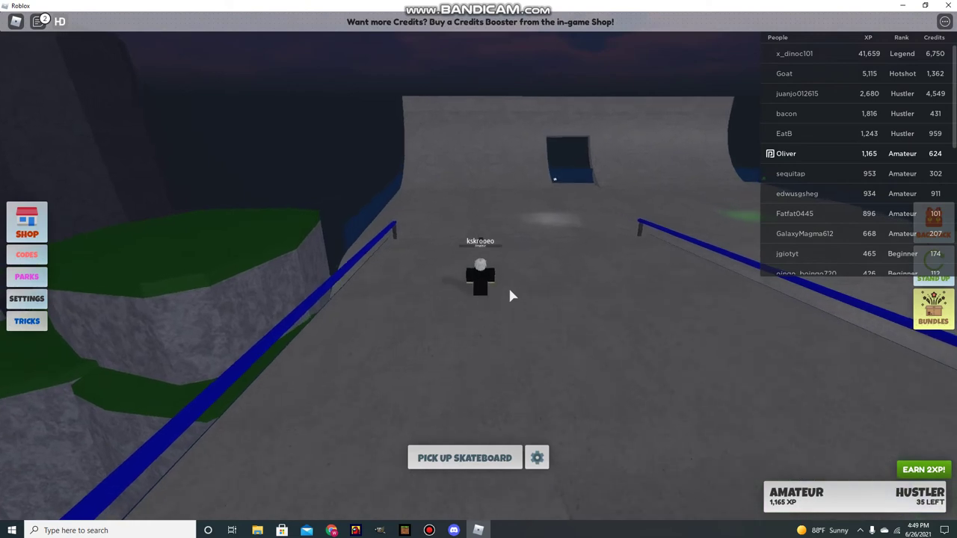
key(Right)
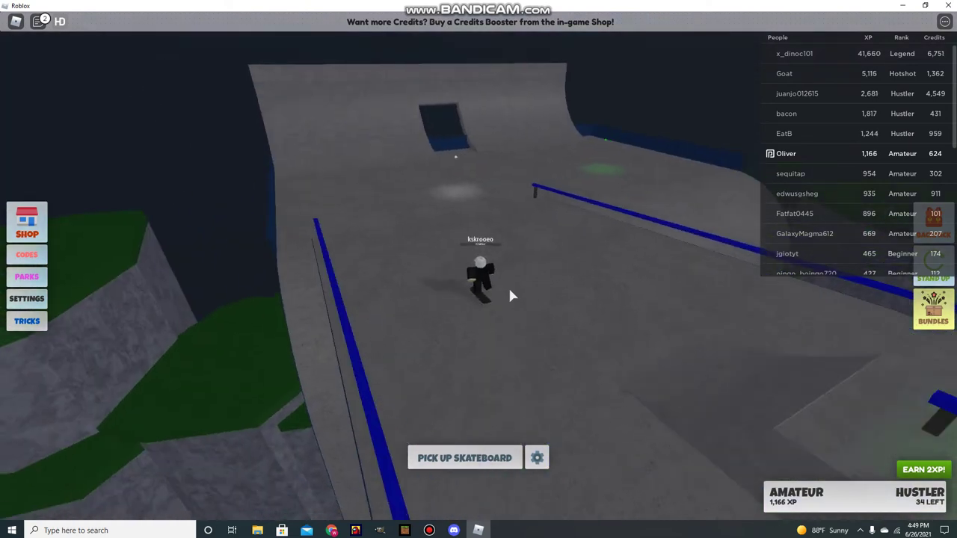
key(w)
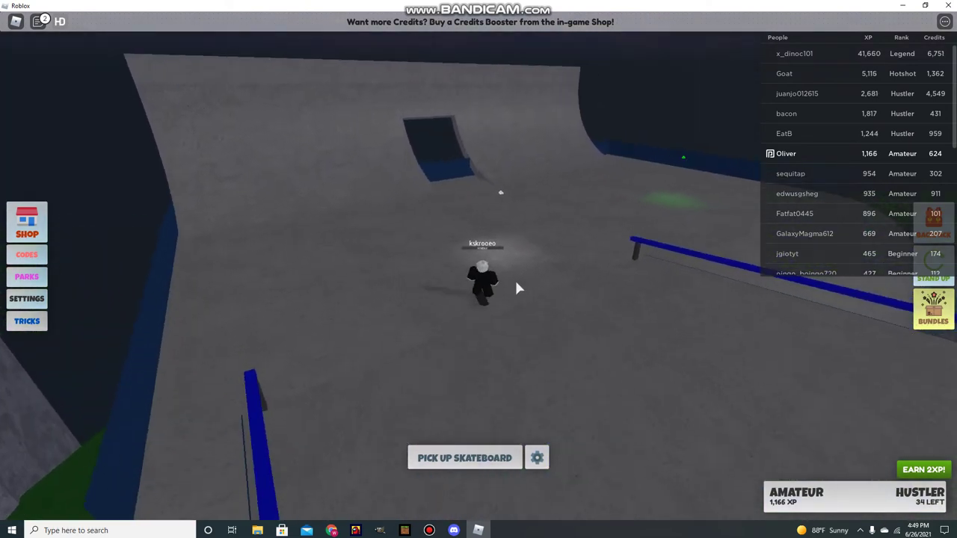
Ride the skateboard along the blue rail and up the ramp, bringing XP to 1,168
key(w)
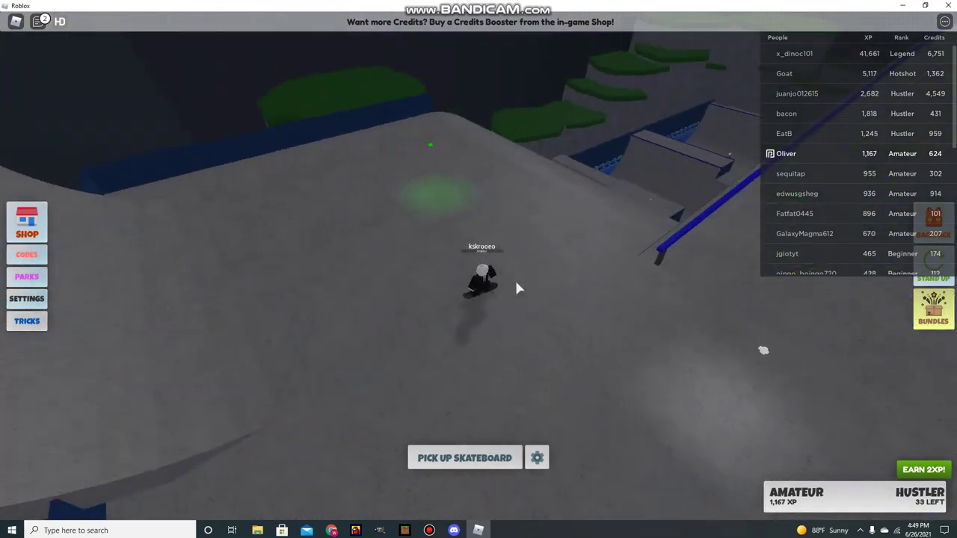
key(w)
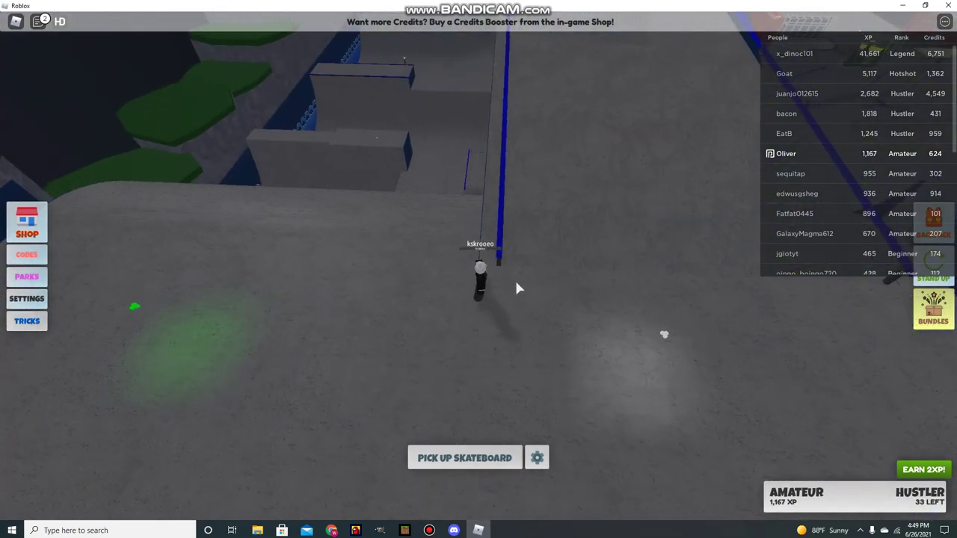
key(a)
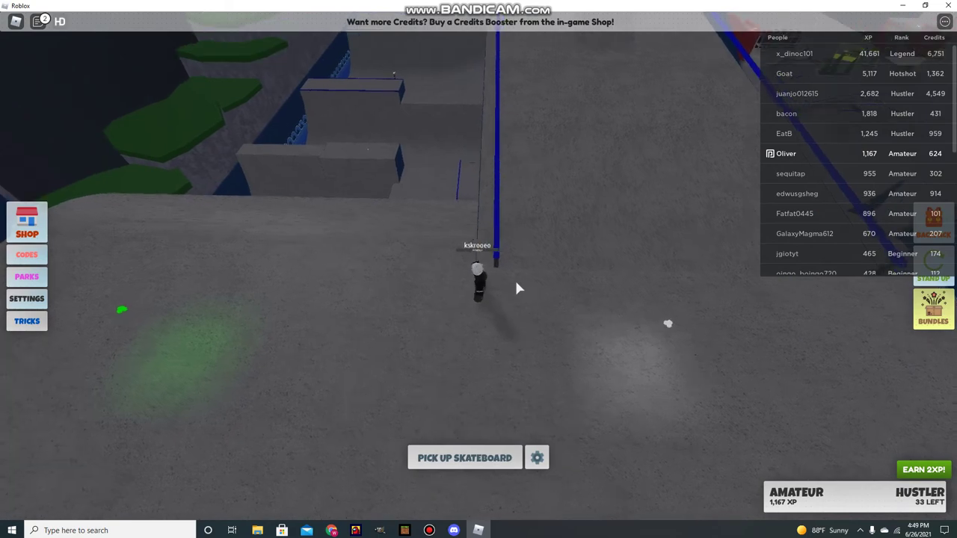
key(w)
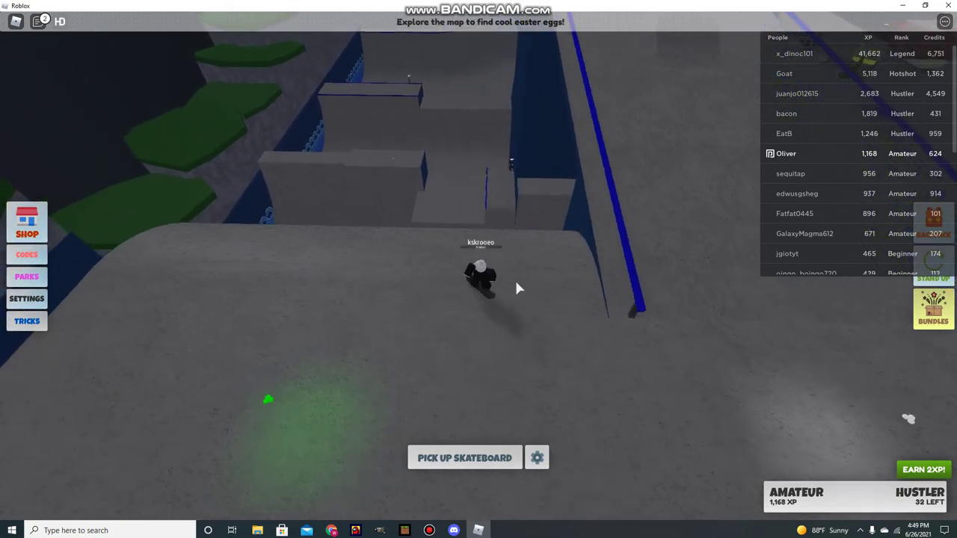
key(w)
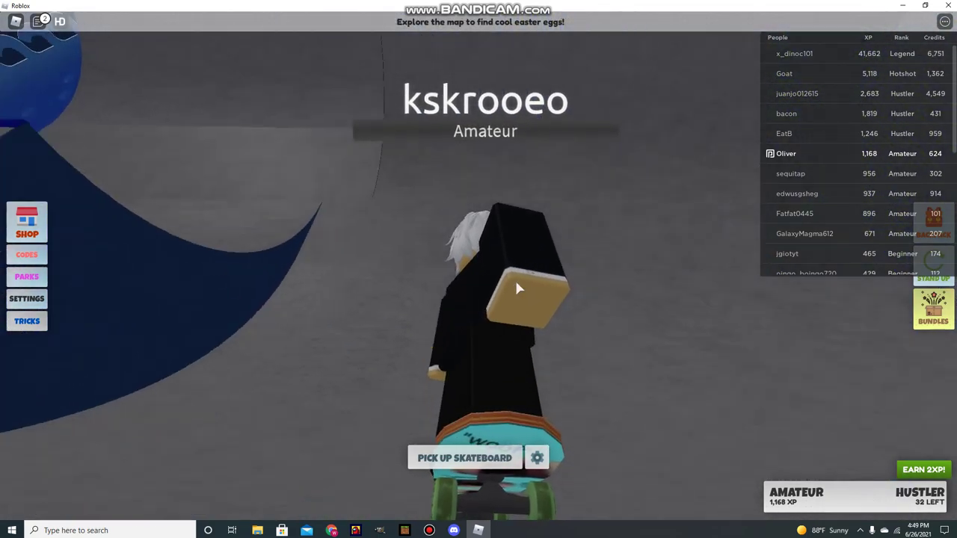
Skate past the ledges and another player's rail grind, bringing XP to 1,171
key(w)
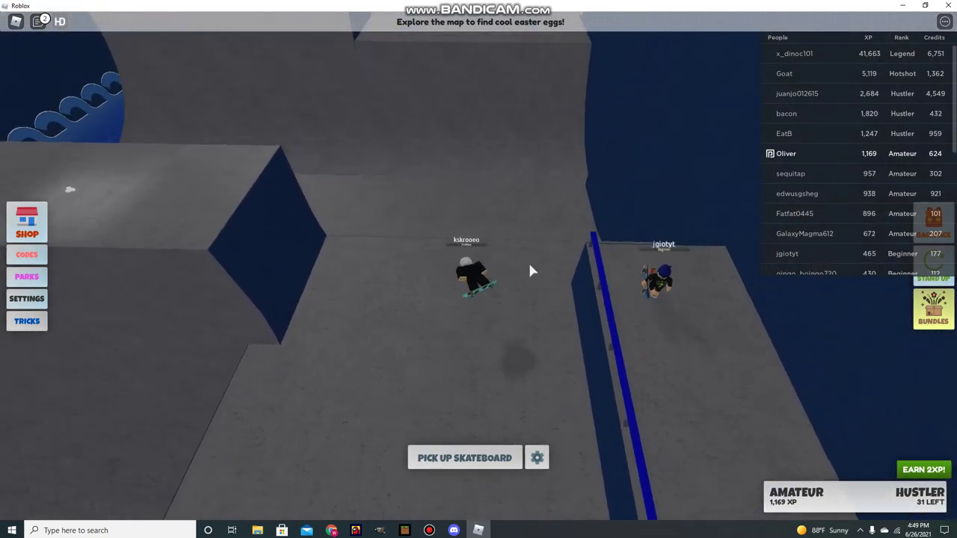
drag(514, 278, 530, 258)
key(Right)
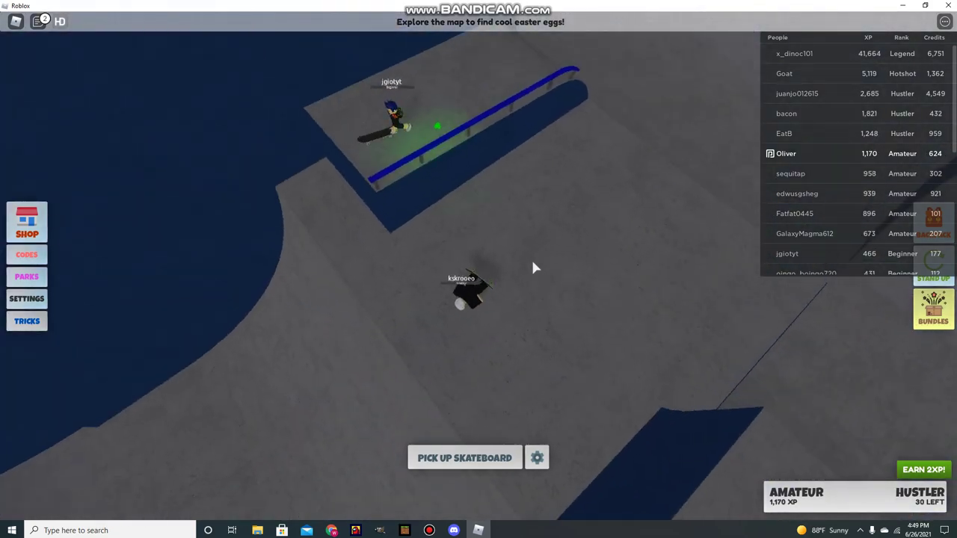
key(w)
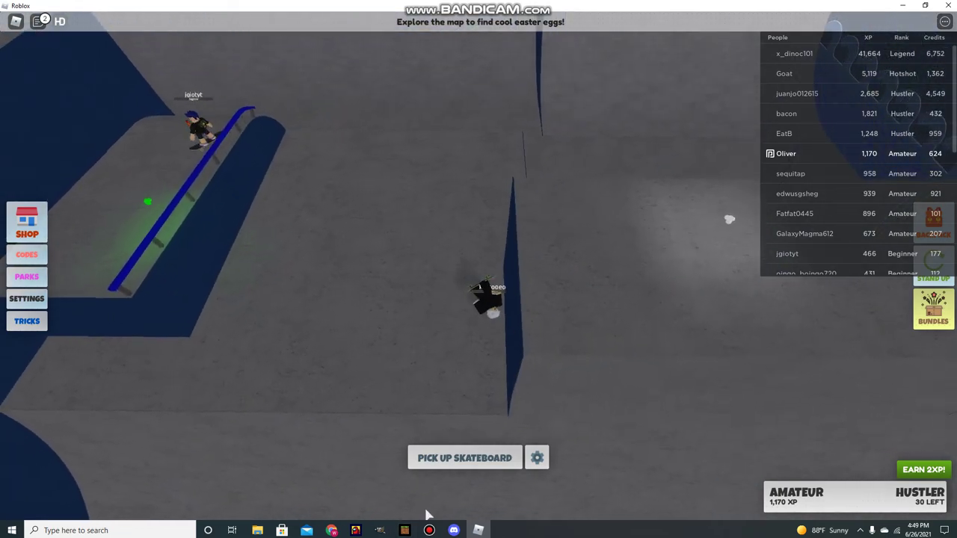
mouse_move(428, 514)
mouse_down()
mouse_move(473, 310)
mouse_move(448, 284)
mouse_up()
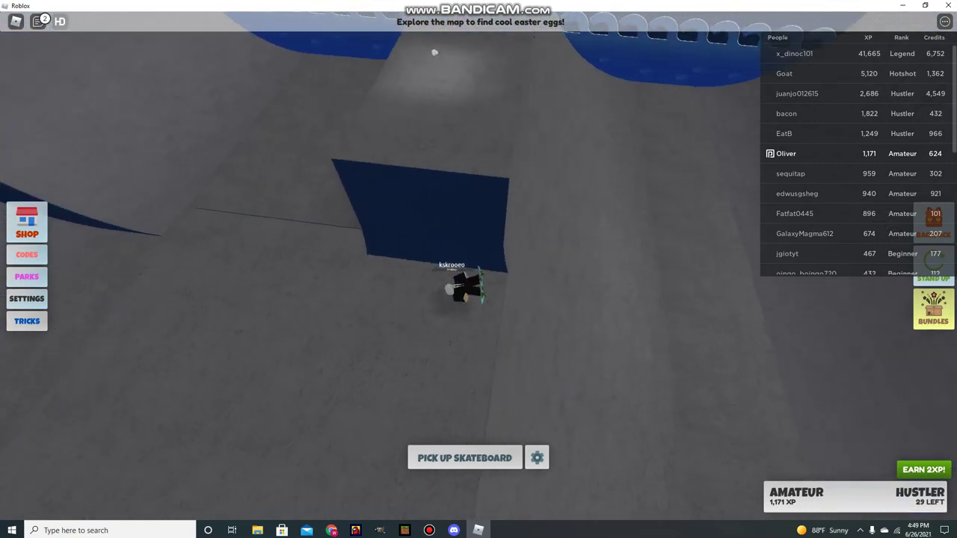